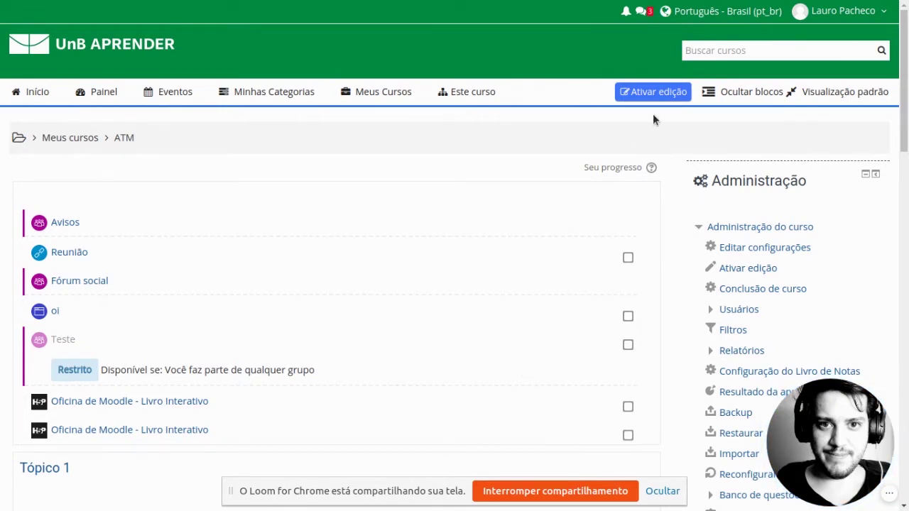
Turn on course editing and add a Conteúdo Interativo H5P activity to the Testes section.
click(654, 92)
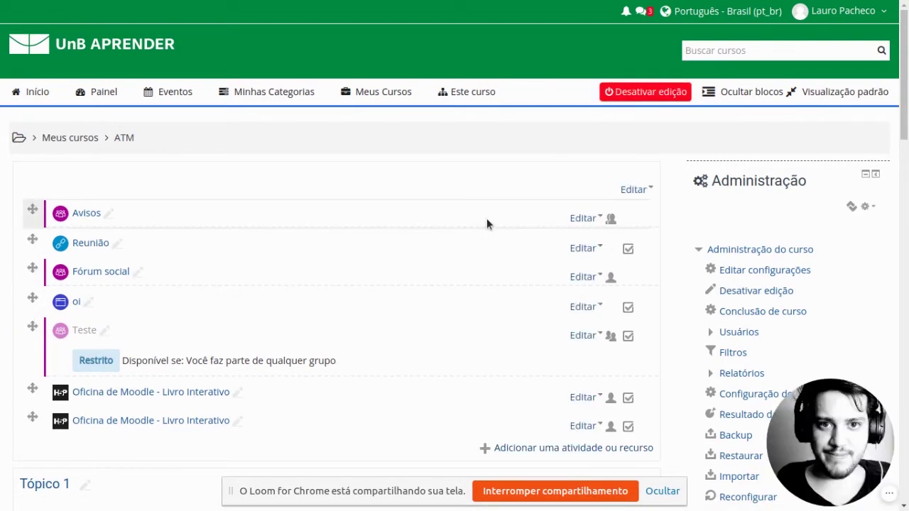
scroll(487, 224, down, 8)
scroll(486, 218, down, 12)
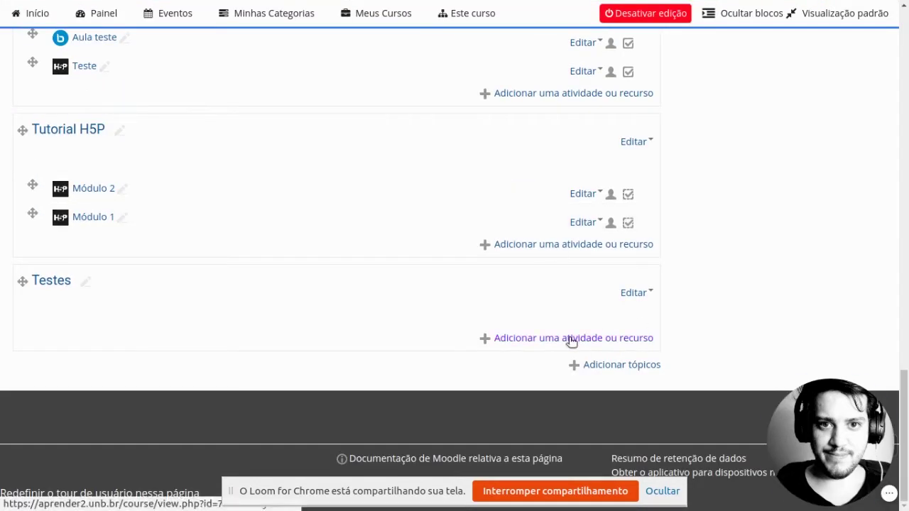
click(572, 339)
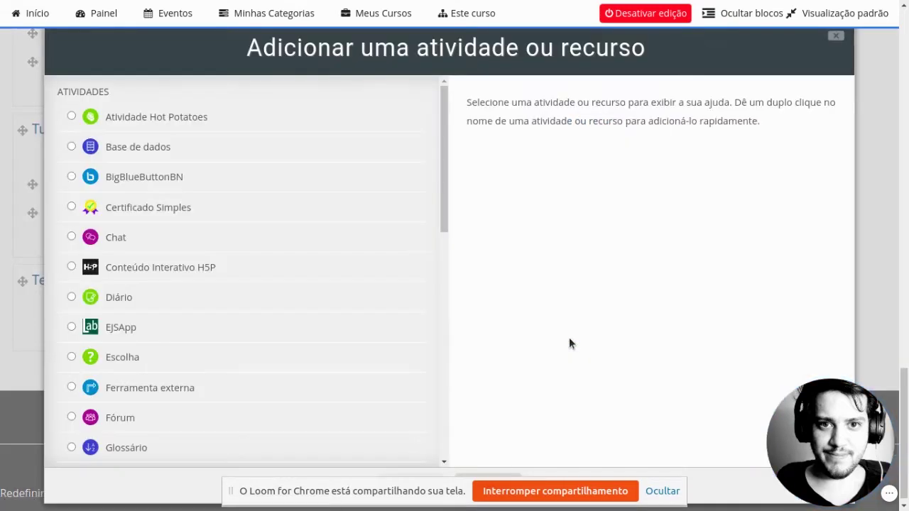
click(71, 268)
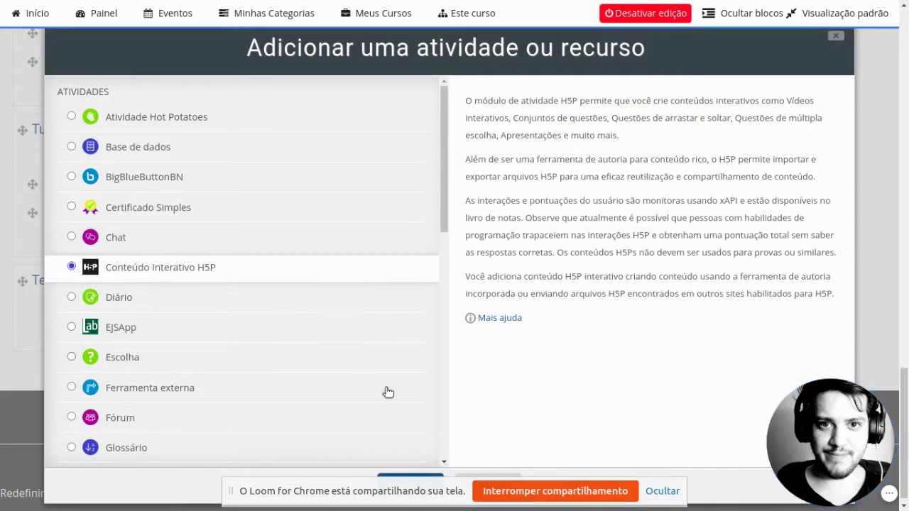
click(394, 478)
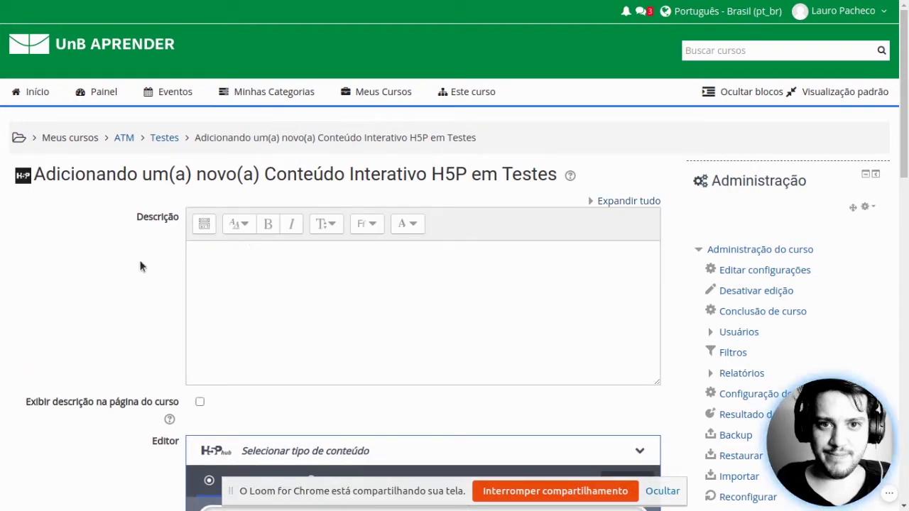
Search the H5P content types for "drag" and choose Drag the Words.
scroll(140, 265, down, 2)
scroll(140, 266, down, 2)
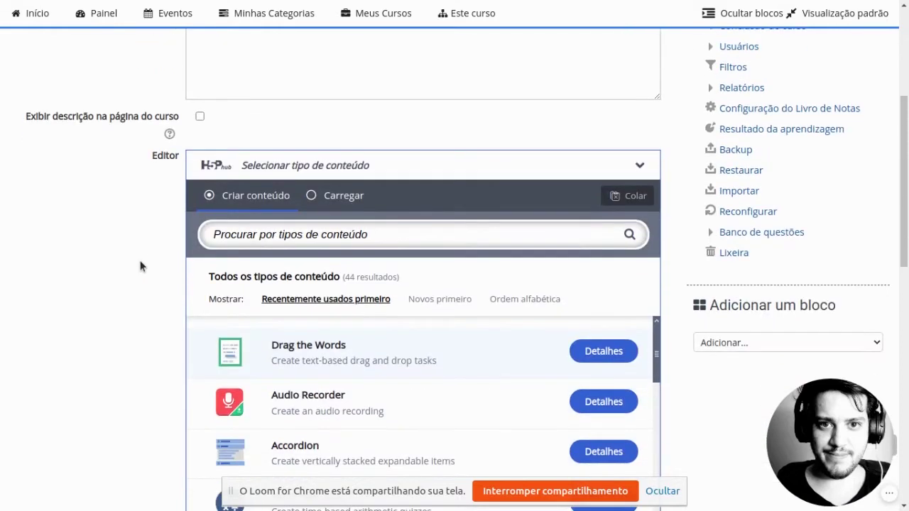
click(283, 238)
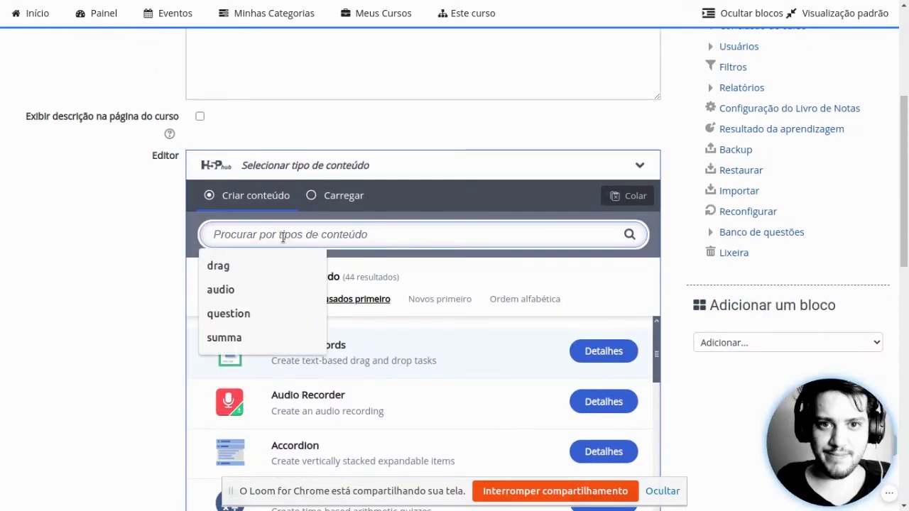
text(drag)
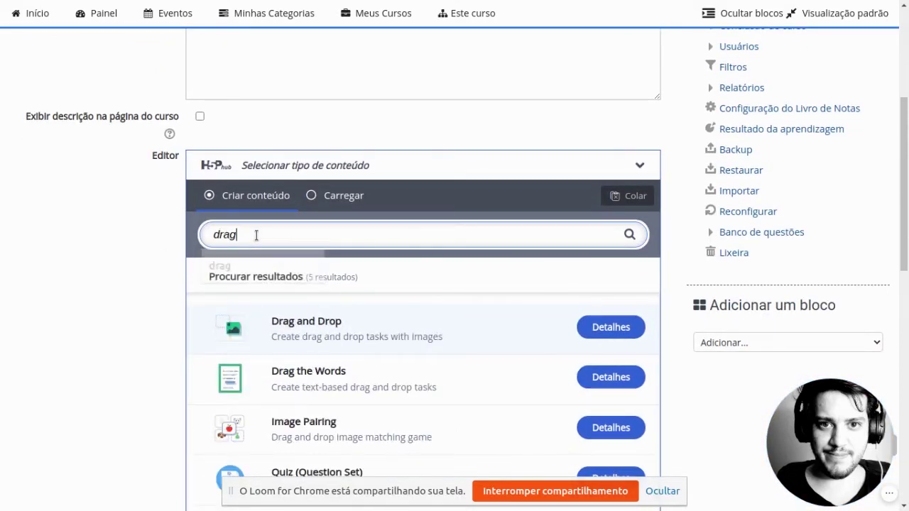
scroll(89, 296, down, 2)
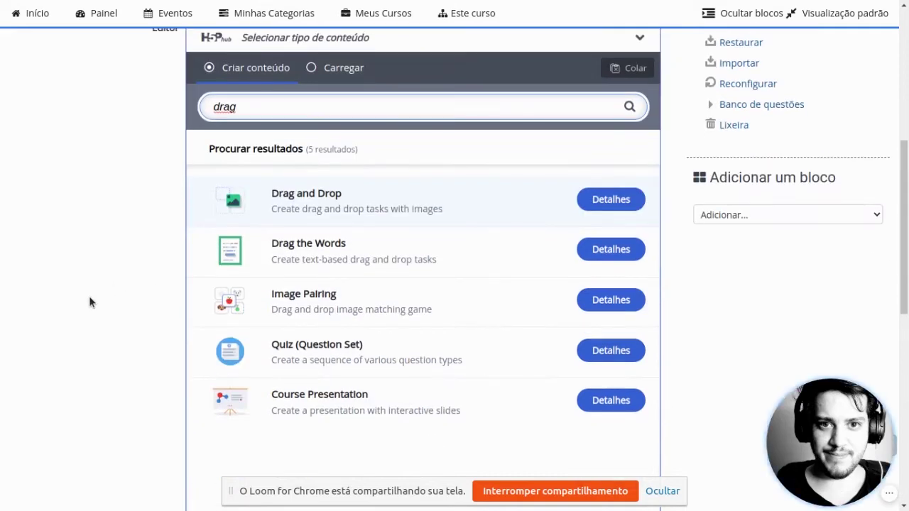
click(291, 257)
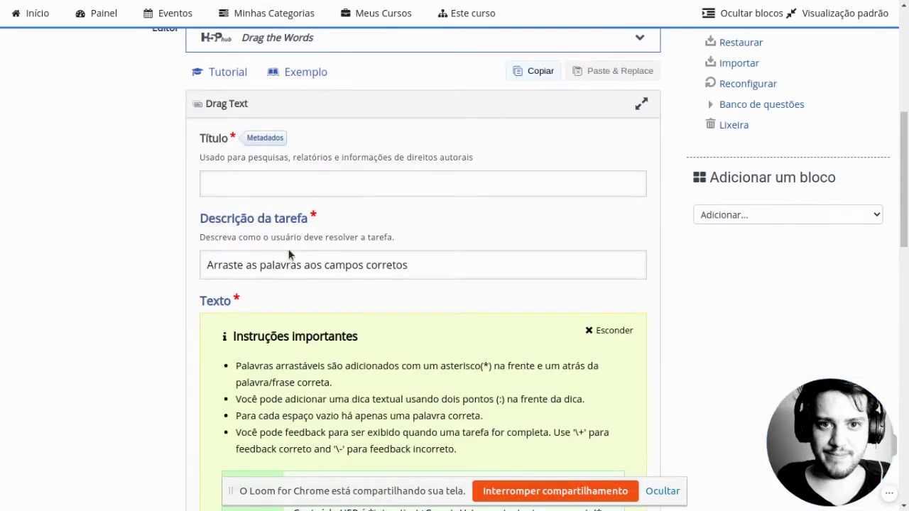
Title the activity 'Registro da aula "xxxx", de xx/xx' and paste the prepared passage with asterisk-marked draggable words as its text.
click(256, 178)
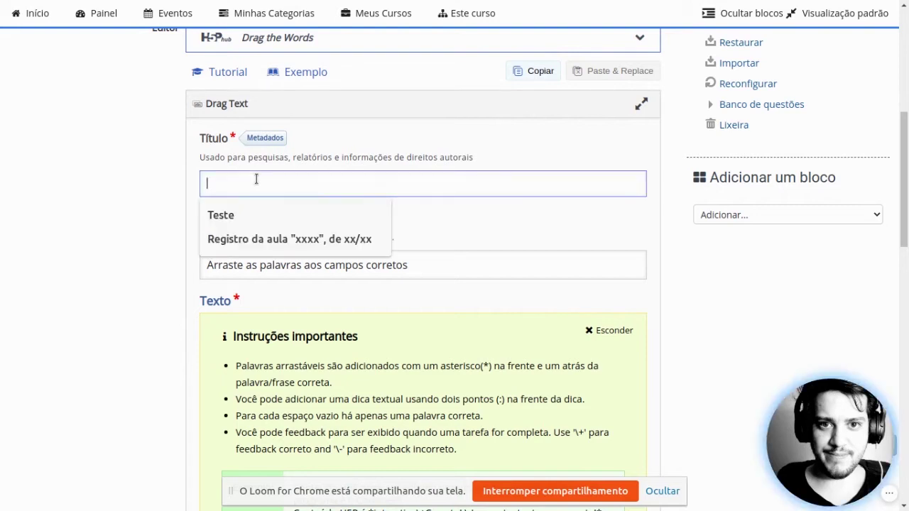
click(259, 240)
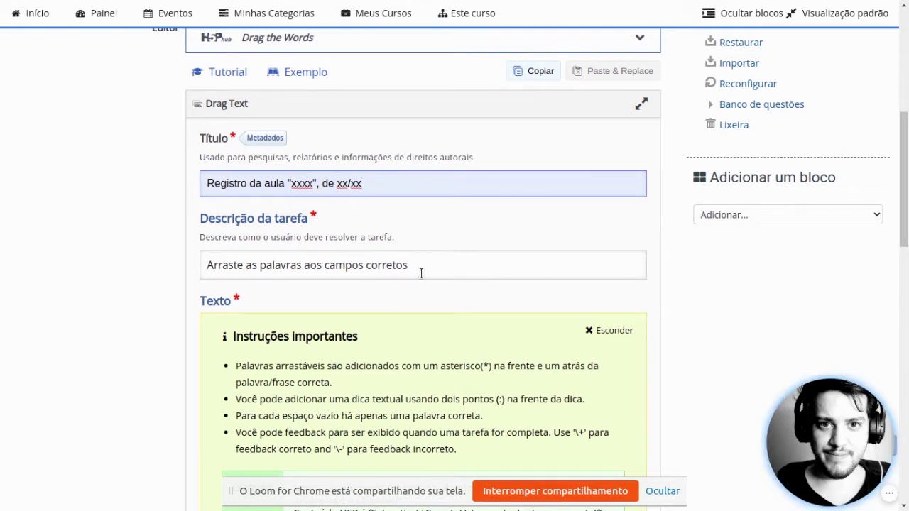
scroll(196, 269, down, 2)
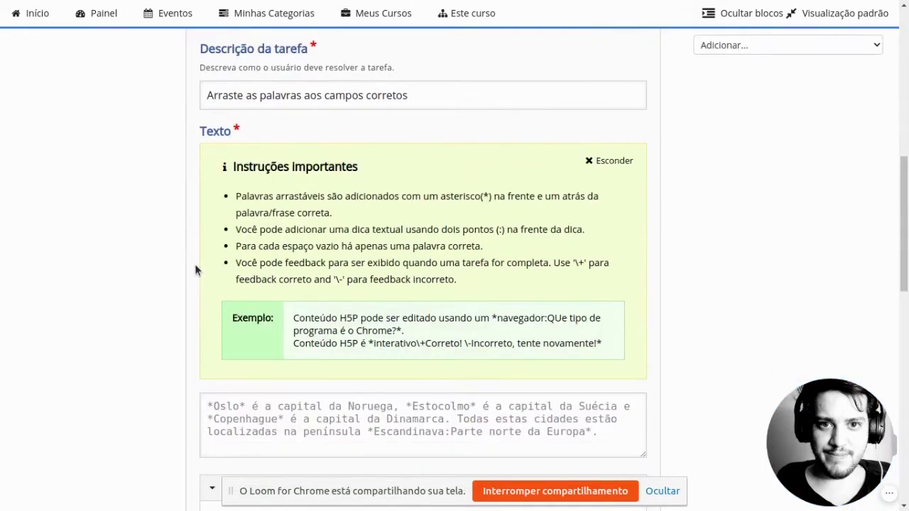
scroll(196, 270, down, 2)
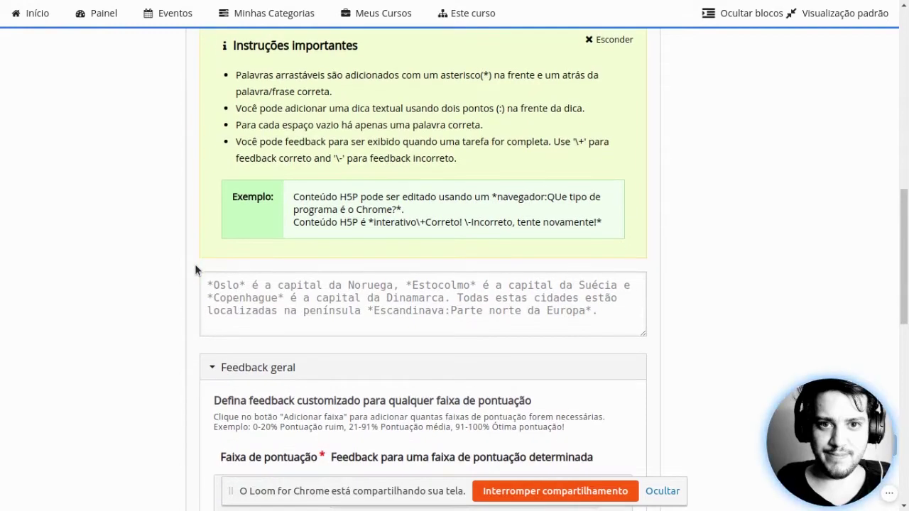
scroll(195, 268, up, 1)
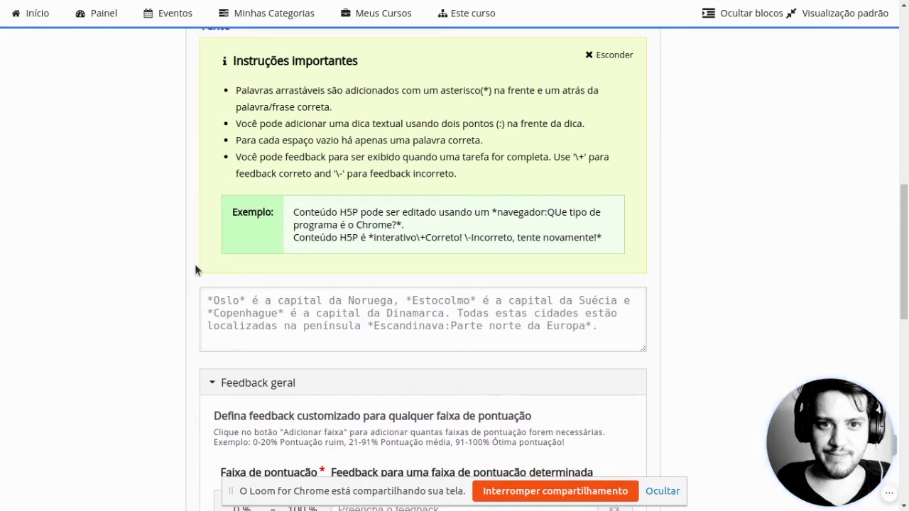
click(266, 308)
key(ctrl+v)
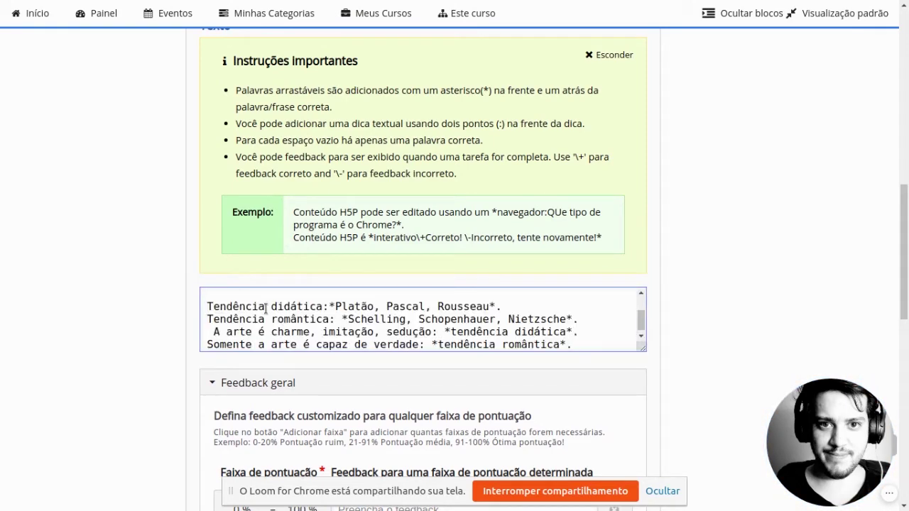
Review the pasted exercise text from beginning to end, checking the answers marked with asterisks.
scroll(335, 311, up, 1)
scroll(312, 310, down, 1)
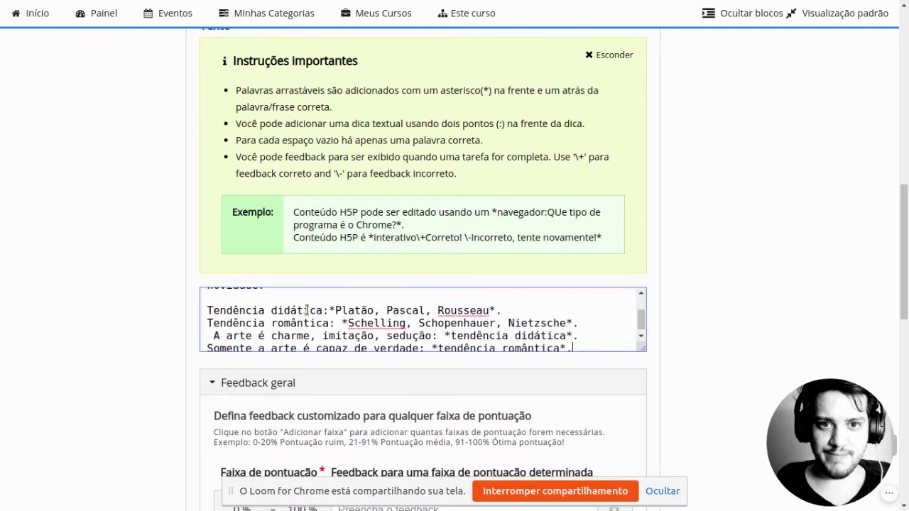
scroll(307, 310, up, 5)
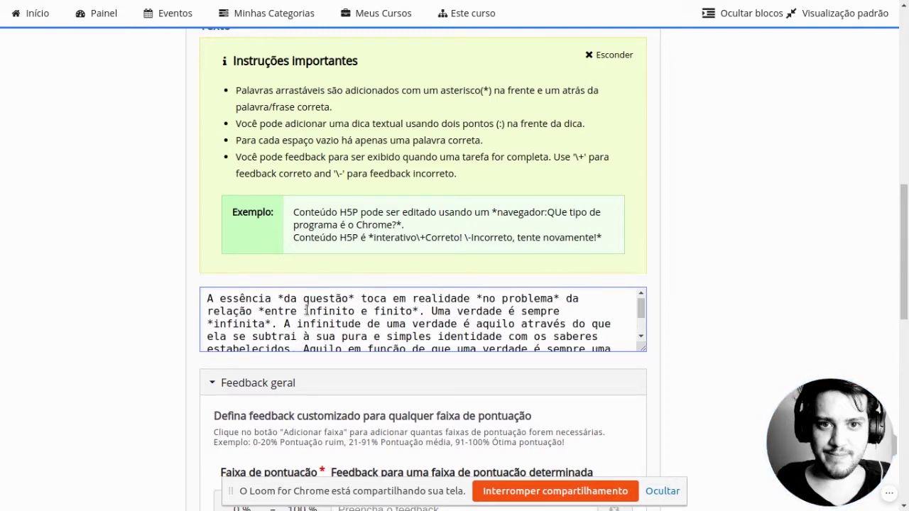
click(641, 341)
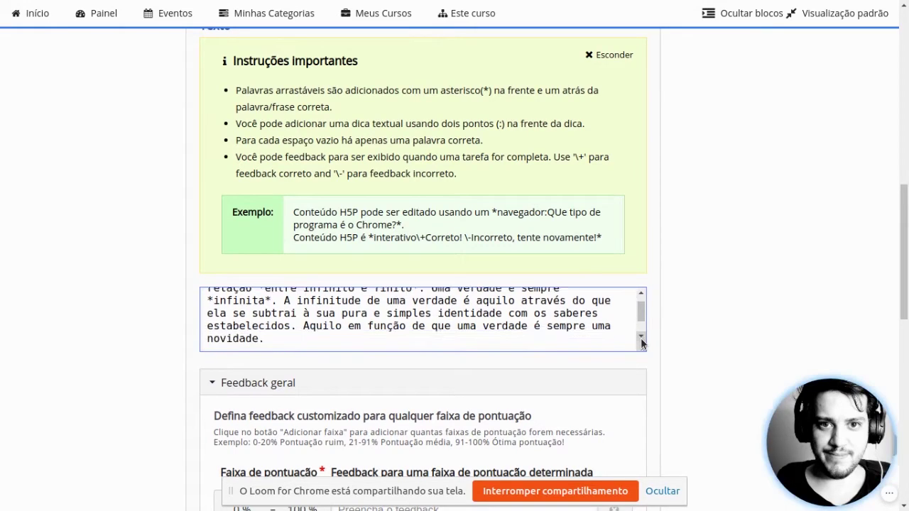
click(642, 341)
click(642, 341)
click(642, 341)
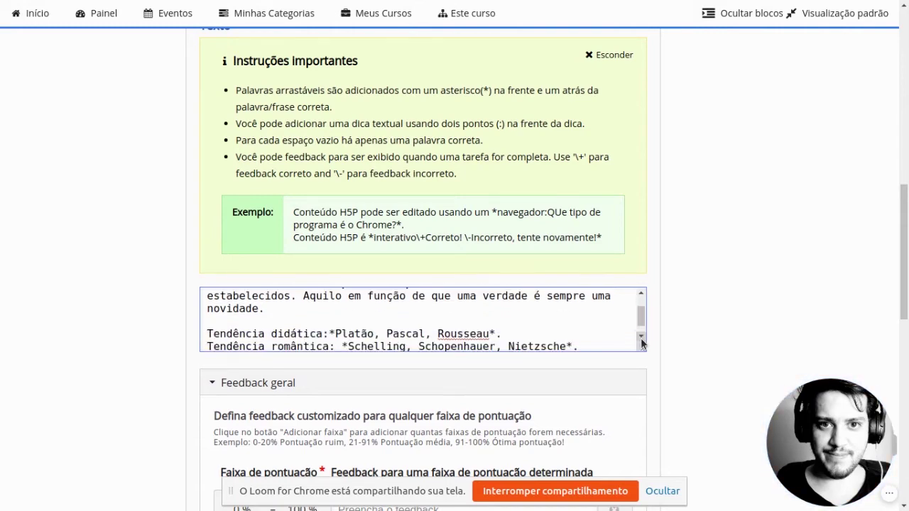
click(641, 341)
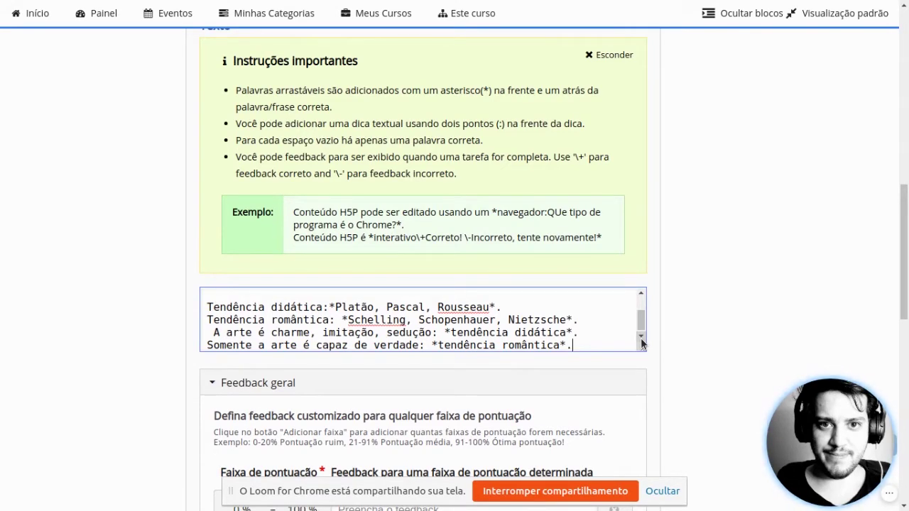
click(641, 338)
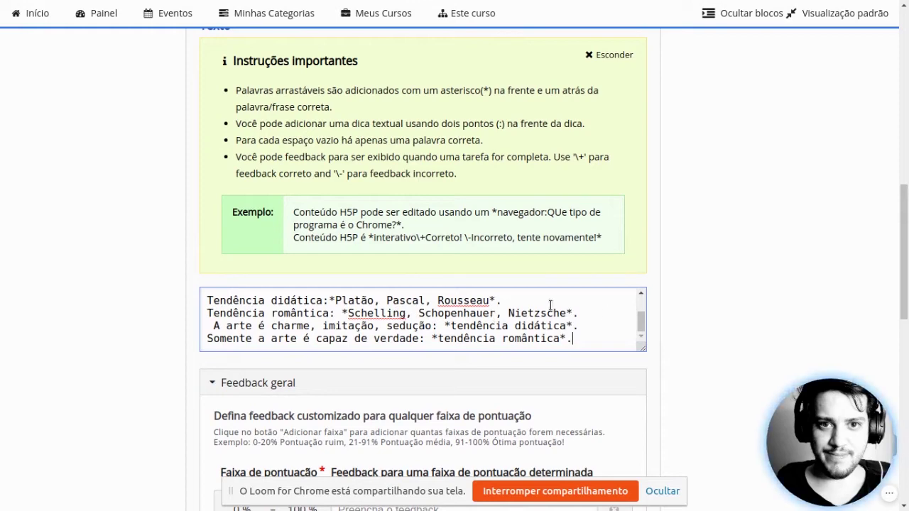
Add a score range ending the first one at 25 % and give 0–25 % the feedback "Assistir a aula com mais atenção".
scroll(744, 291, down, 2)
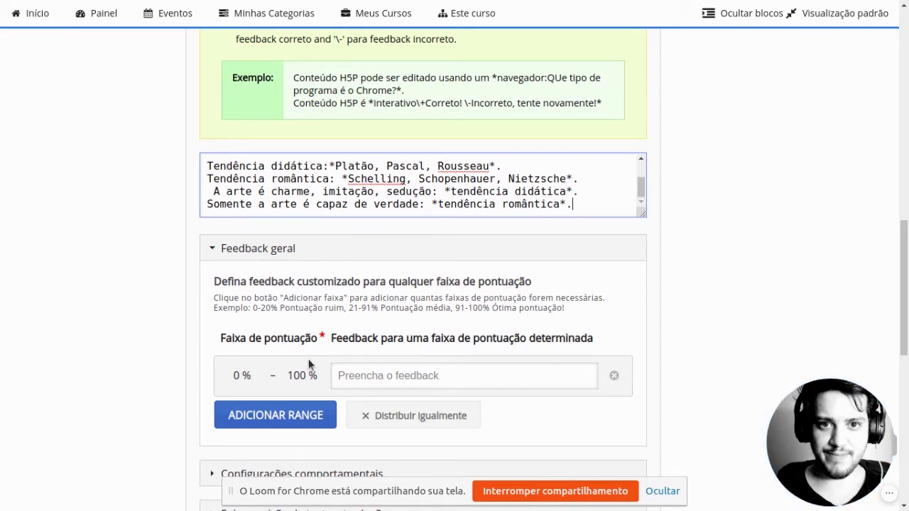
click(358, 376)
click(275, 415)
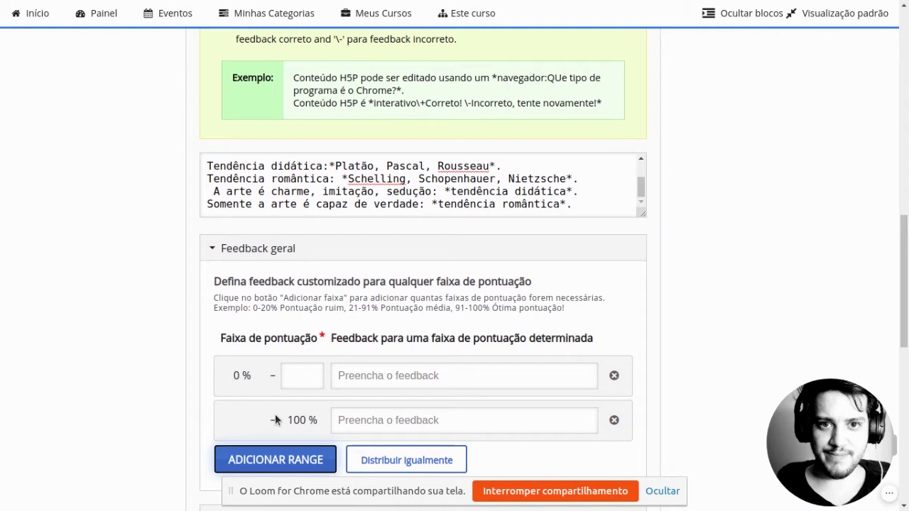
click(298, 378)
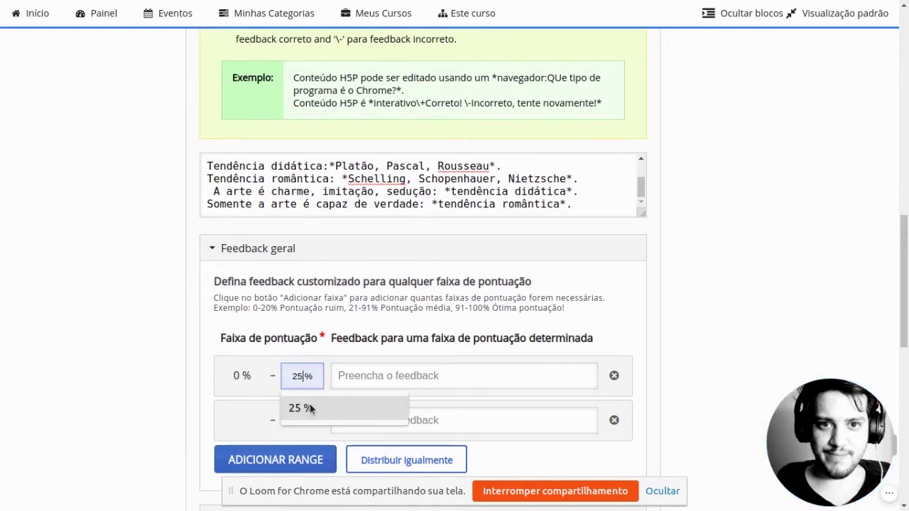
click(308, 408)
click(405, 382)
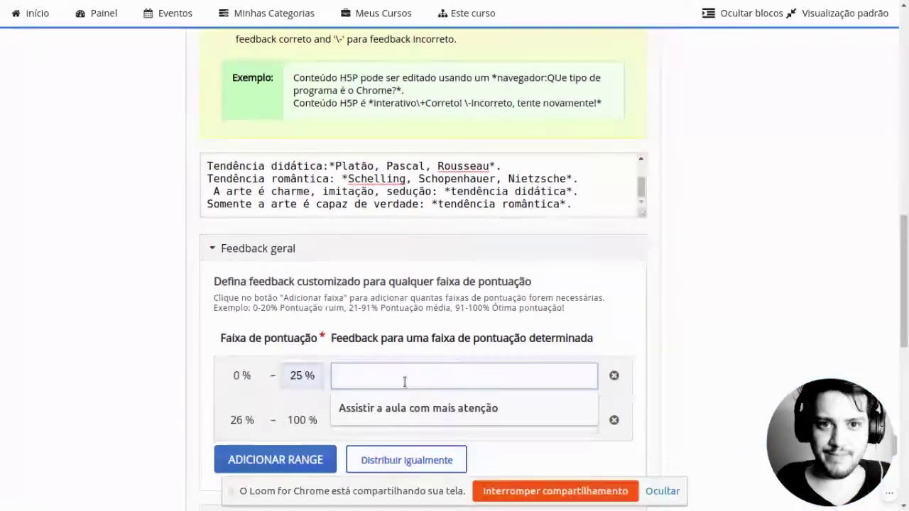
click(406, 408)
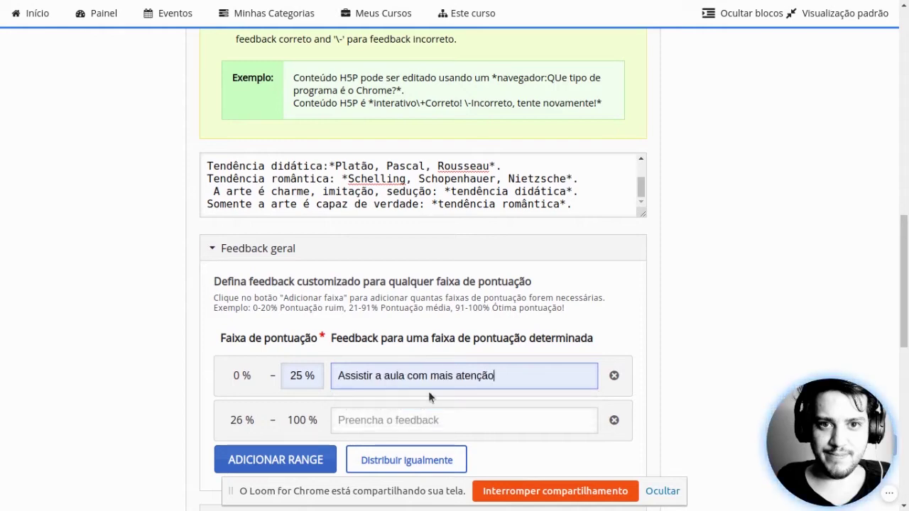
Disable the "Mostrar solução" button in the activity's behavioural settings.
scroll(737, 287, down, 3)
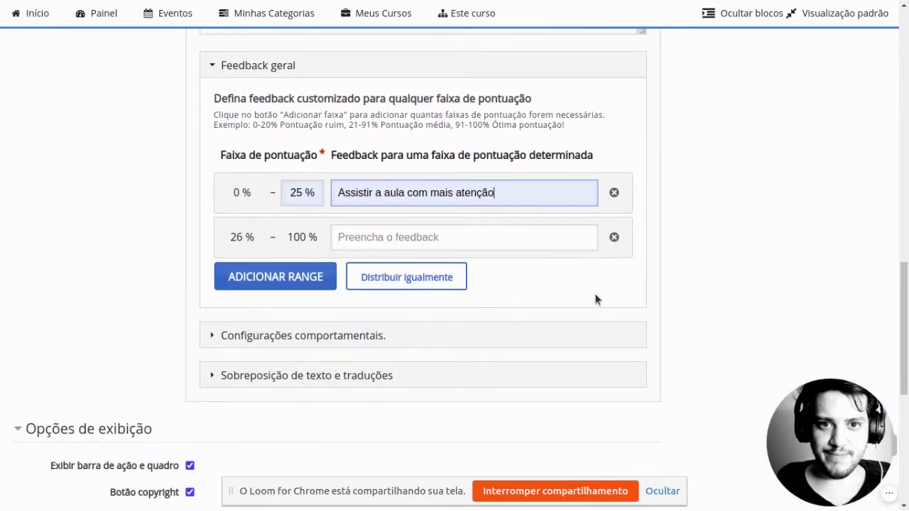
click(278, 339)
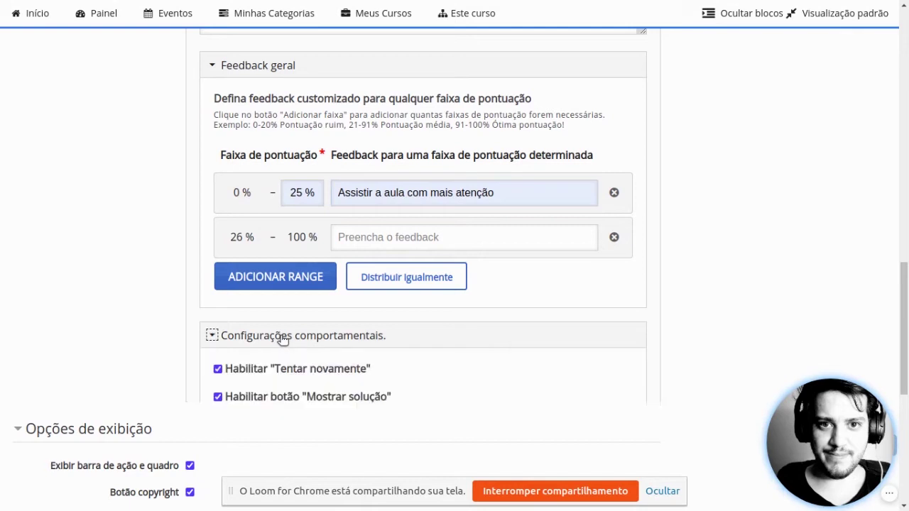
click(218, 398)
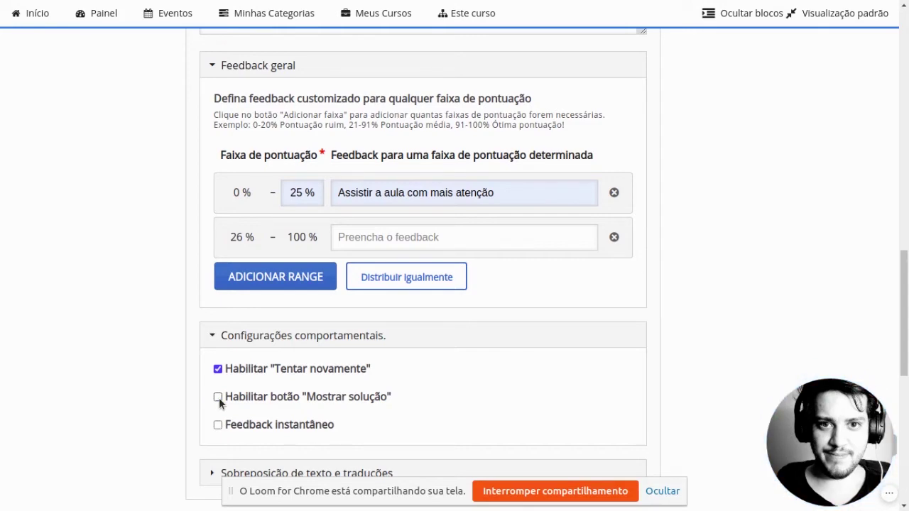
Set the activity's passing grade (Nota para aprovação) to 5.
scroll(753, 284, down, 3)
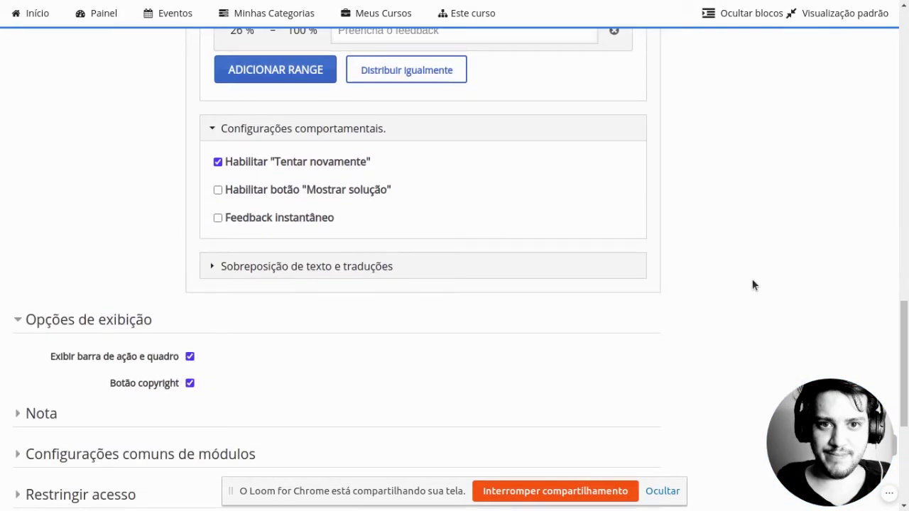
scroll(755, 285, down, 2)
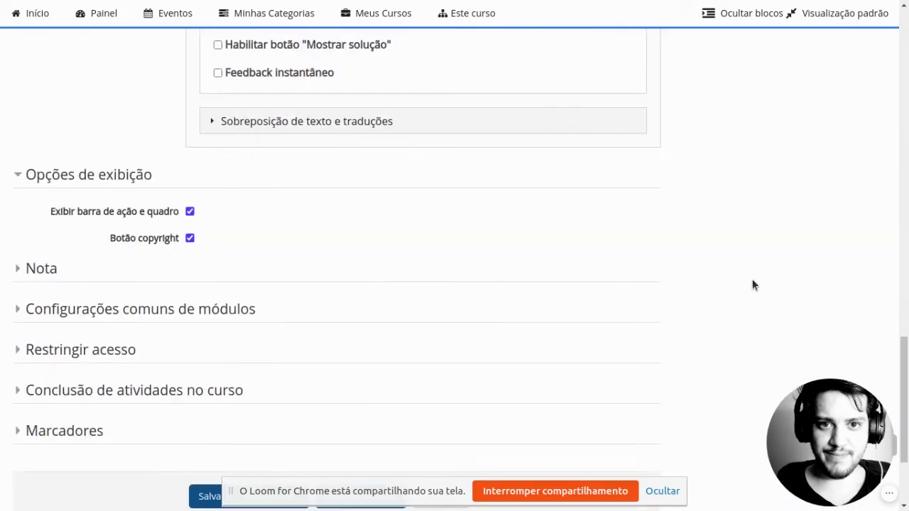
click(20, 274)
click(247, 342)
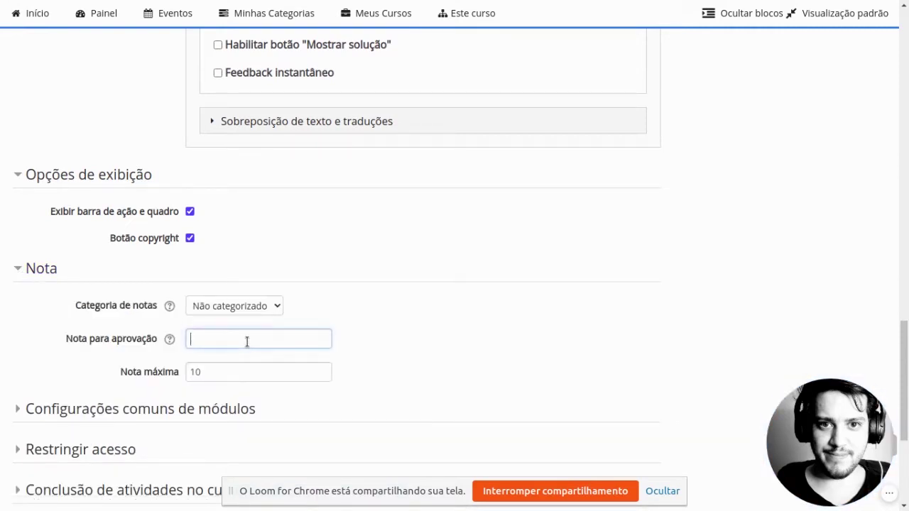
text(5)
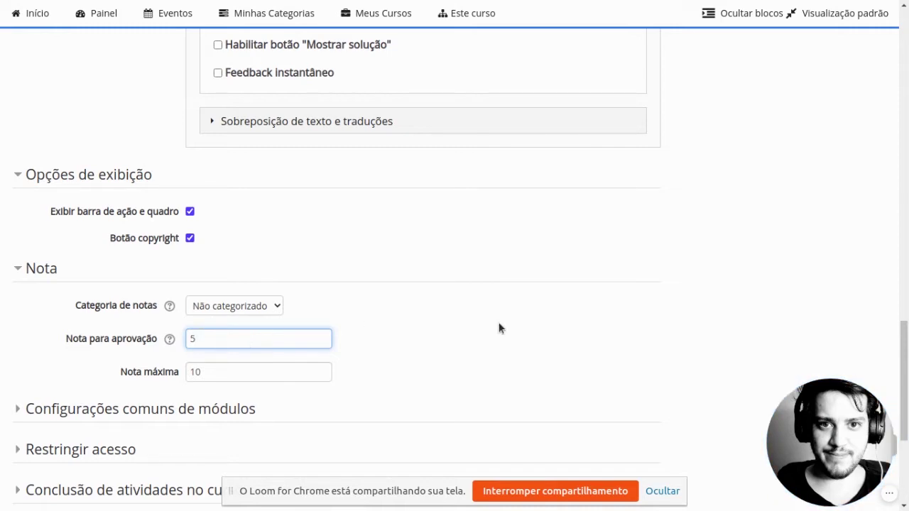
scroll(499, 327, down, 3)
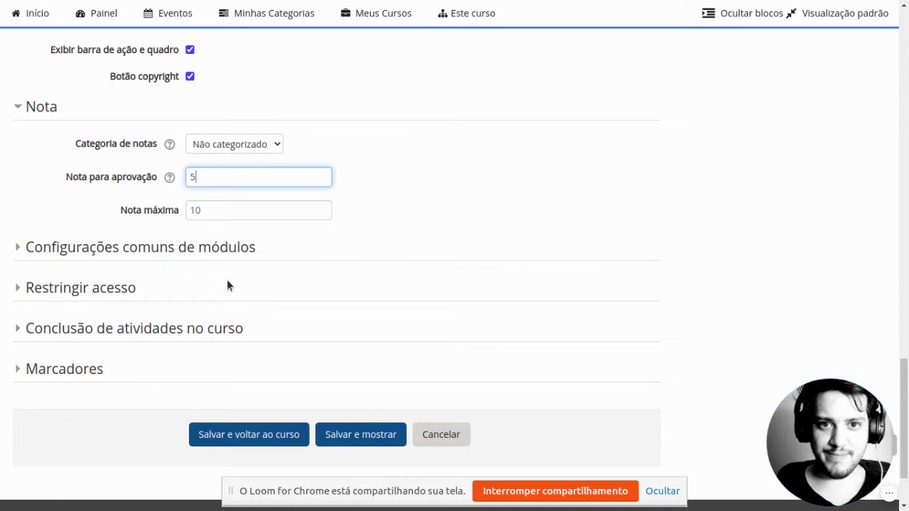
Save the H5P activity and display it.
click(362, 444)
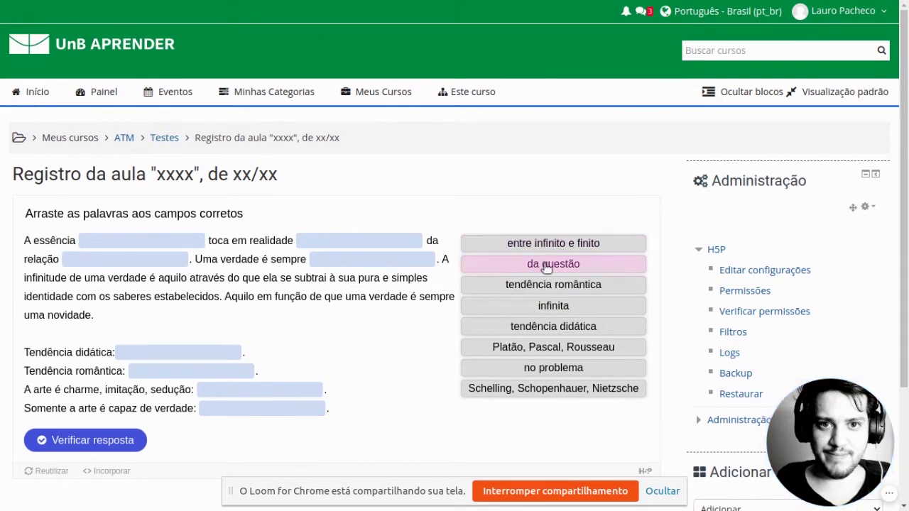
Place "da questão" after "A essência", "entre infinito e finito" after "relação", "infinita" after "sempre", and "Platão, Pascal, Rousseau" in the last blank.
drag(546, 267, 157, 238)
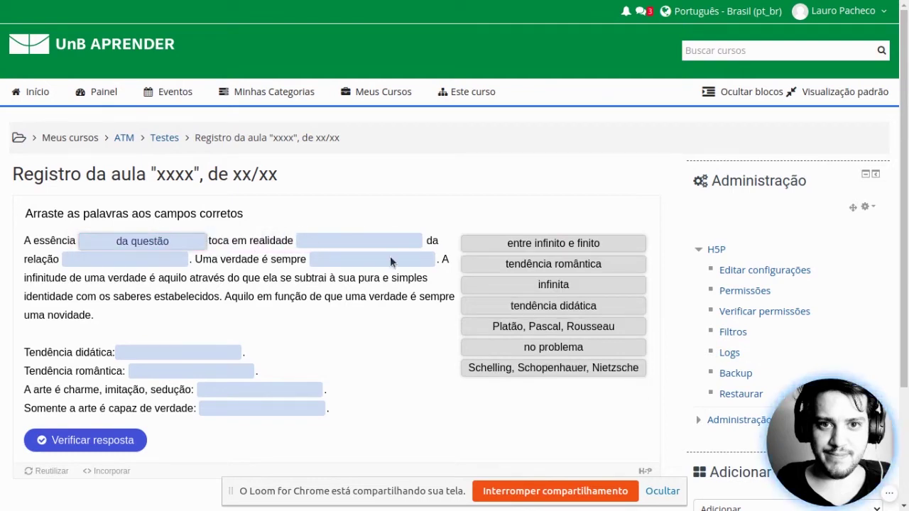
drag(534, 247, 112, 265)
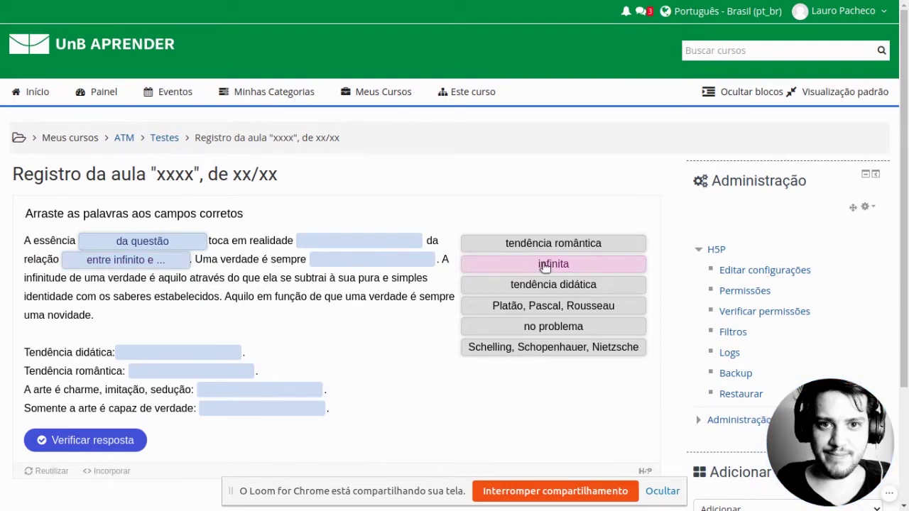
drag(545, 263, 372, 264)
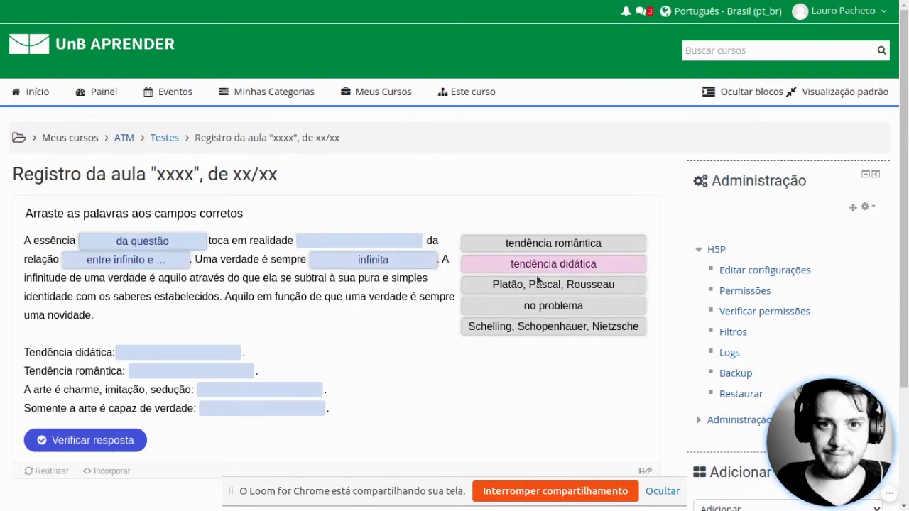
drag(538, 284, 284, 409)
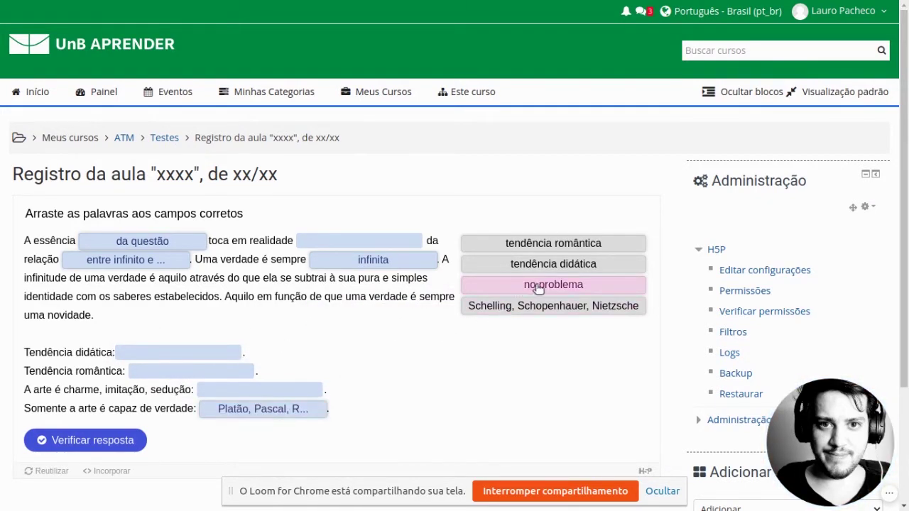
Place "no problema" at "Tendência didática", "tendência romântica" at "Tendência romântica", "Schelling, Schopenhauer, Nietzsche" after "realidade", "tendência didática" in the remaining blank, and check the answers.
drag(497, 285, 345, 243)
drag(565, 244, 201, 358)
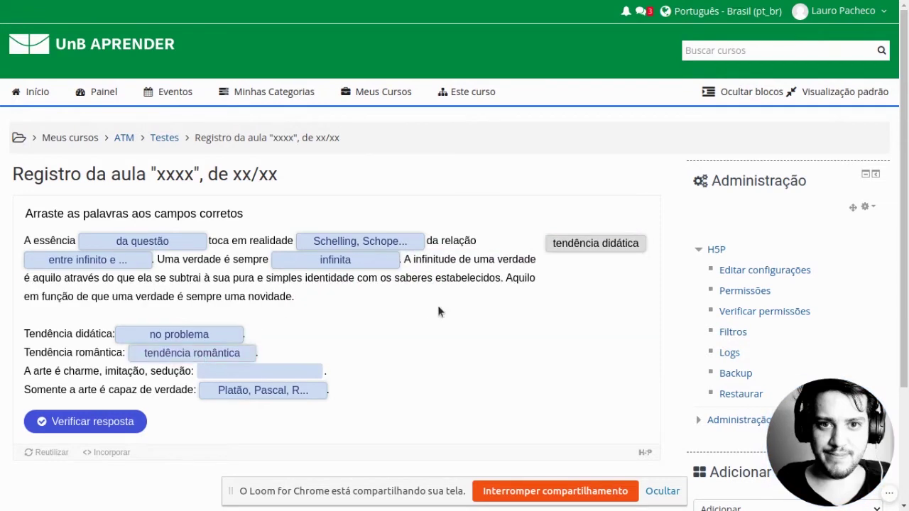
drag(569, 253, 234, 380)
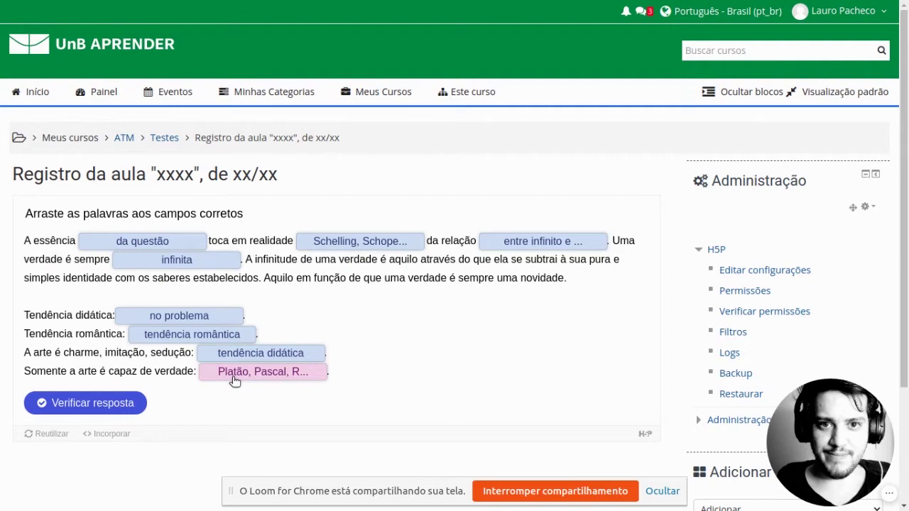
click(105, 403)
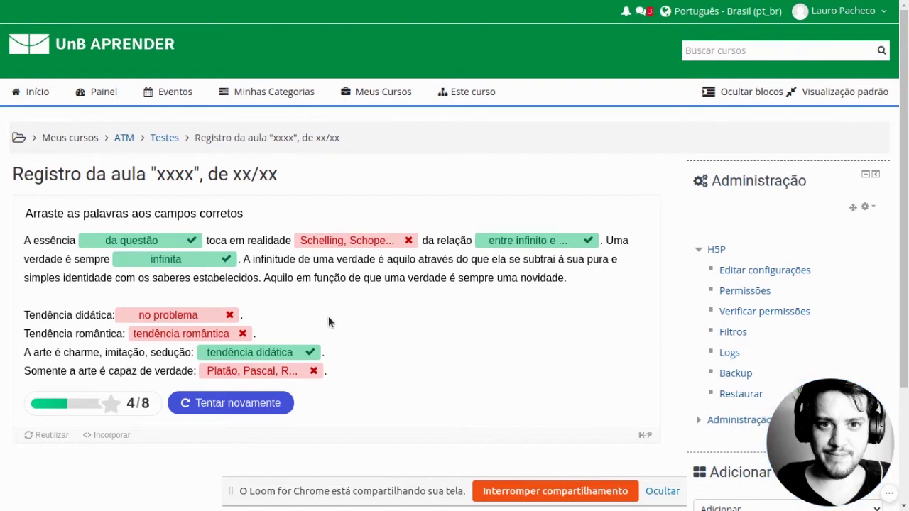
Retry the exercise, filling the four lines below the paragraph in order with "infinita", "entre infinito e finito", "tendência didática" and "no problema".
click(251, 403)
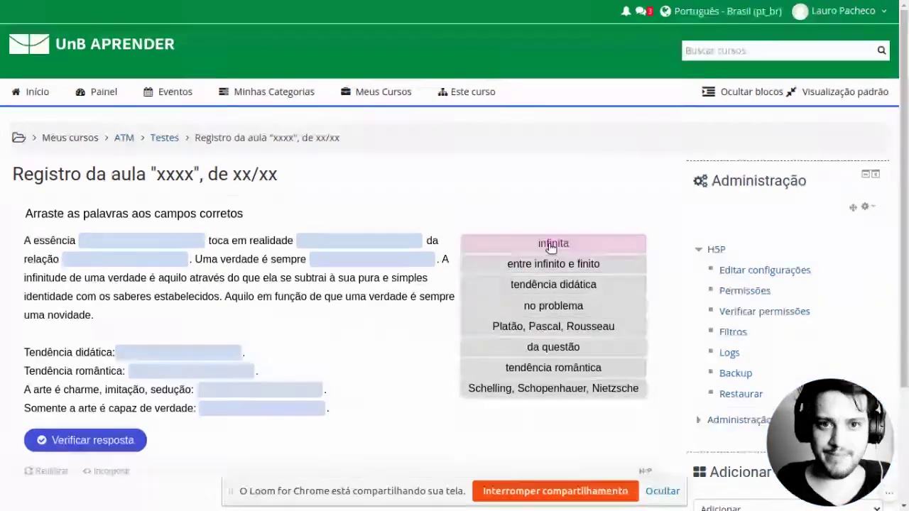
drag(551, 242, 179, 359)
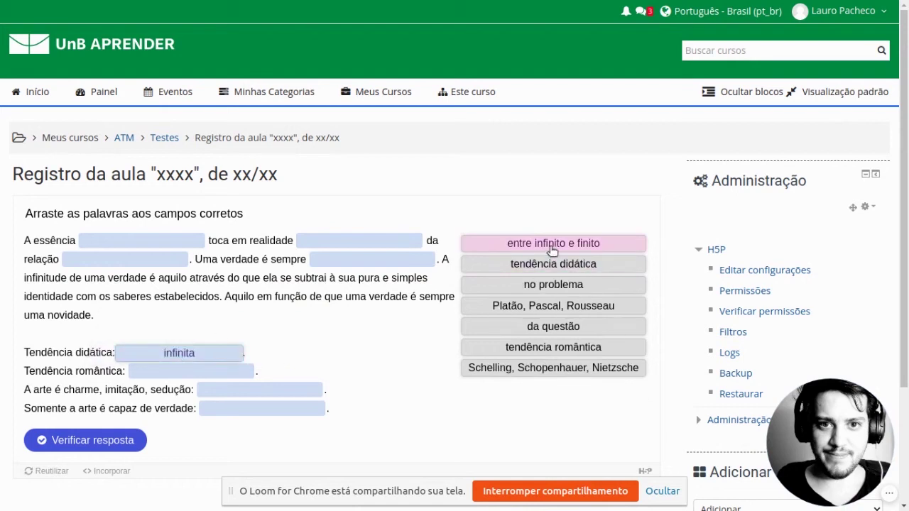
drag(553, 247, 216, 374)
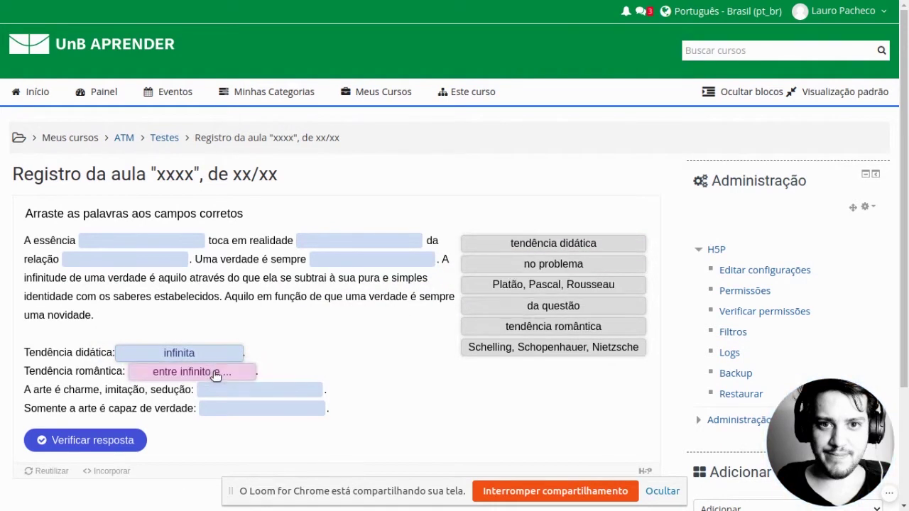
drag(567, 241, 297, 387)
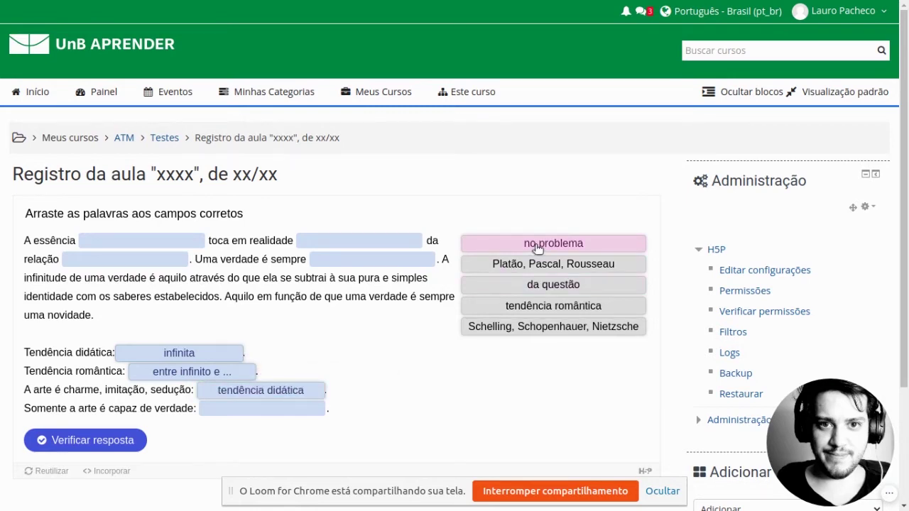
drag(535, 244, 279, 413)
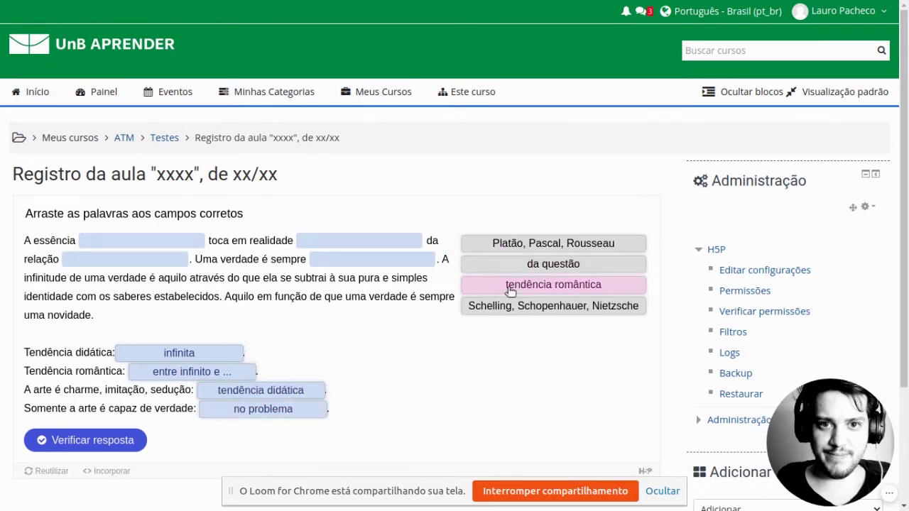
Fill the paragraph's blanks in order with "Schelling, Schopenhauer, Nietzsche", "Platão, Pascal, Rousseau", "da questão" and "tendência romântica", and check the answers.
drag(520, 248, 334, 239)
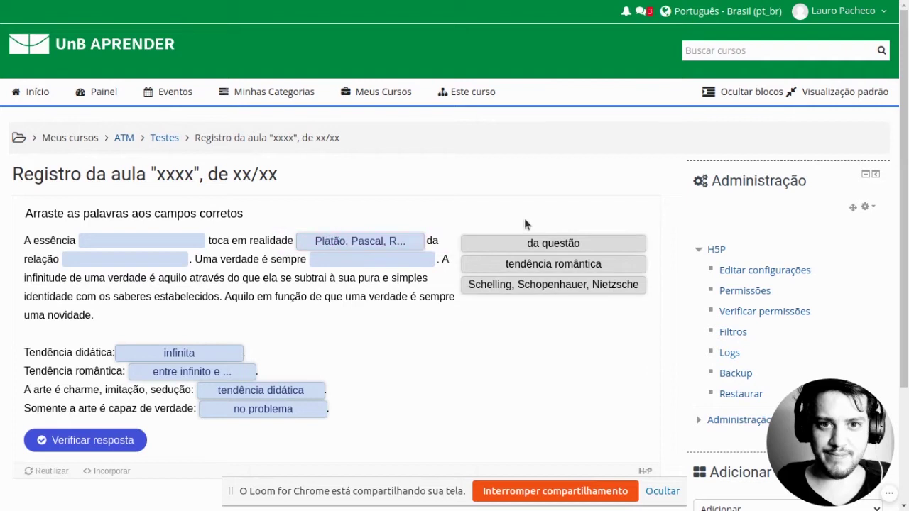
drag(527, 245, 140, 238)
drag(497, 243, 333, 256)
drag(518, 256, 152, 273)
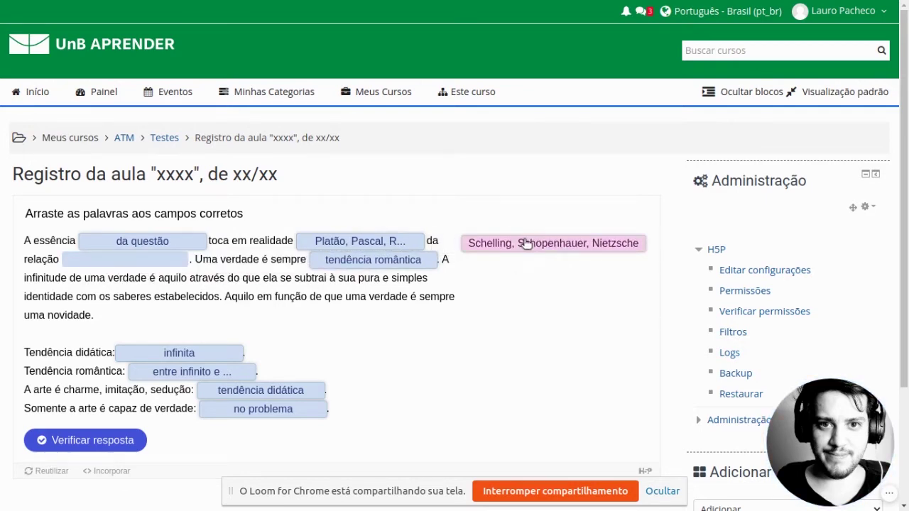
drag(526, 238, 109, 248)
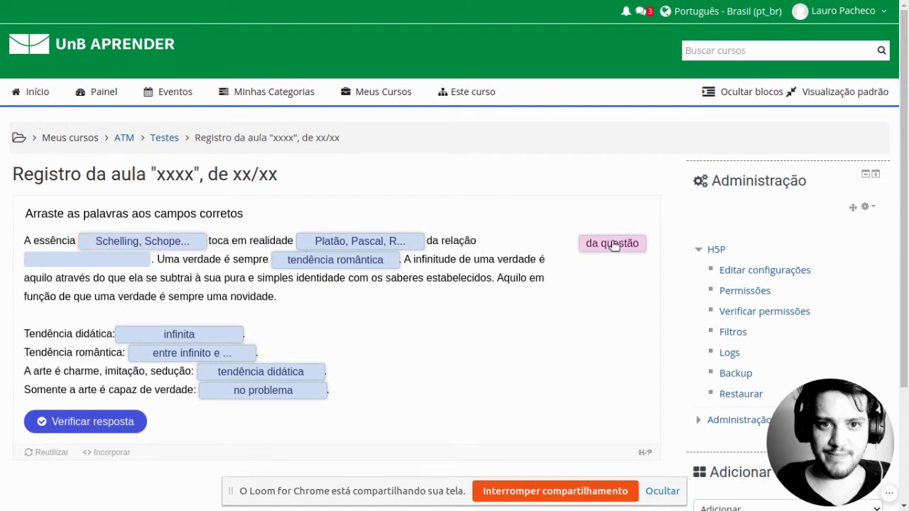
drag(615, 246, 91, 261)
click(78, 407)
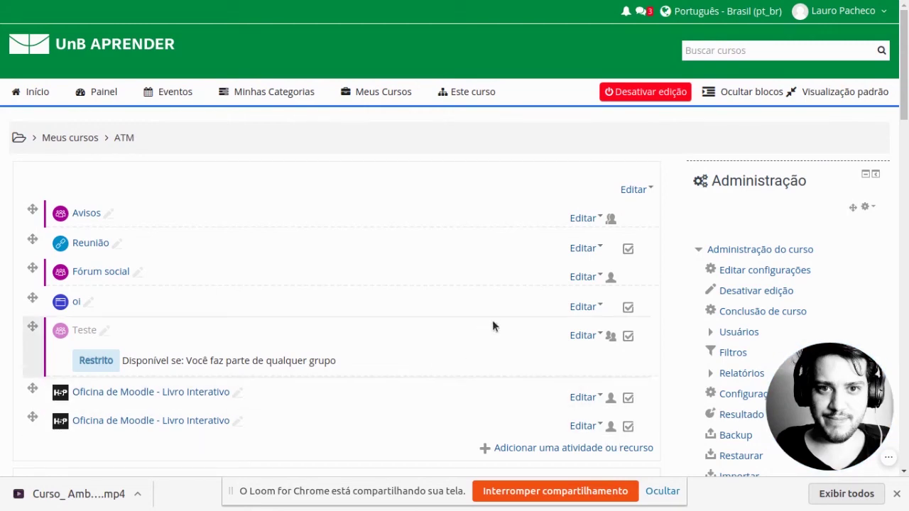
Add a new Conteúdo Interativo H5P activity to the course's Testes section and dismiss the browser's download bar.
scroll(501, 237, down, 15)
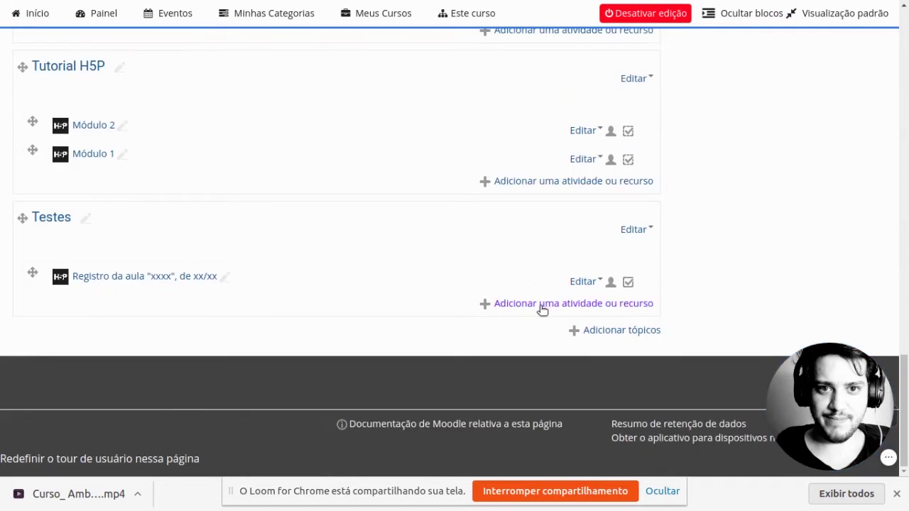
click(540, 307)
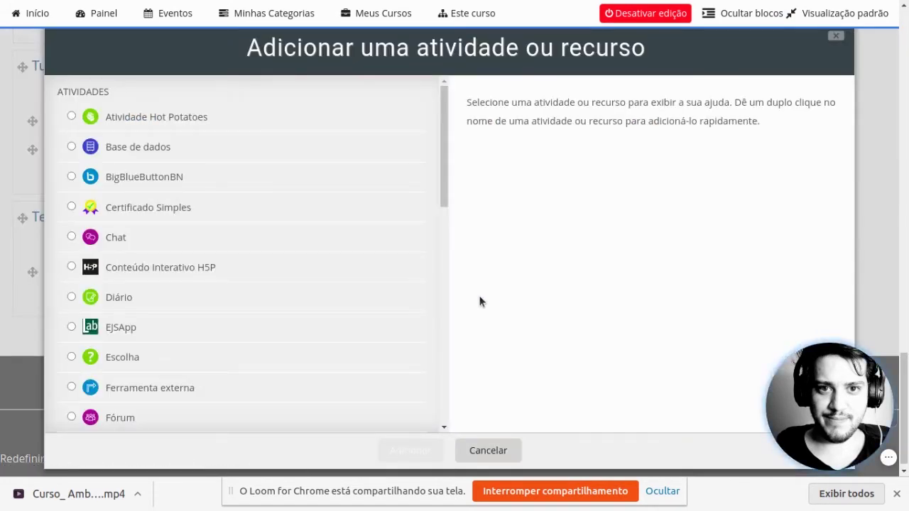
click(72, 268)
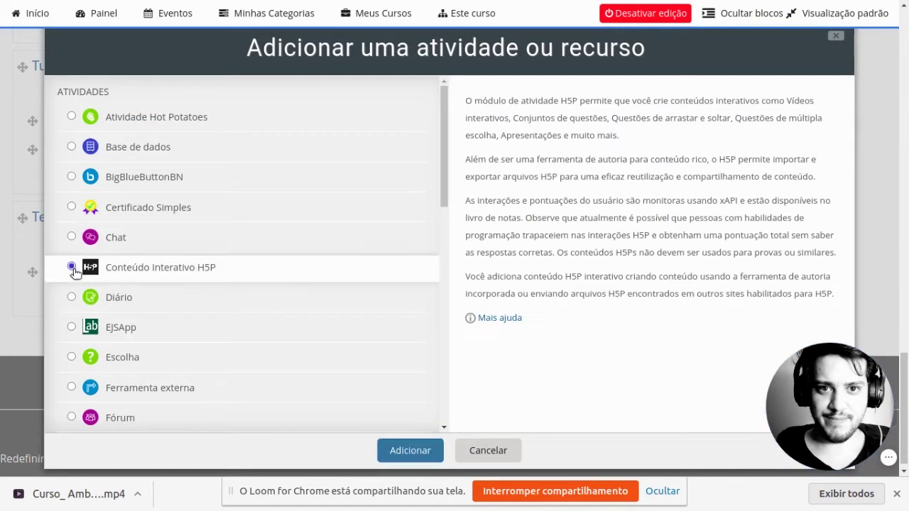
click(415, 452)
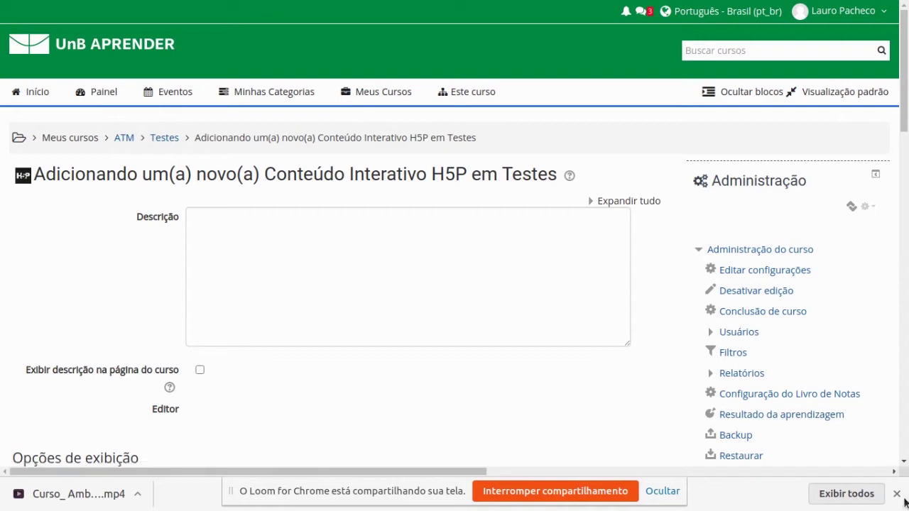
click(896, 494)
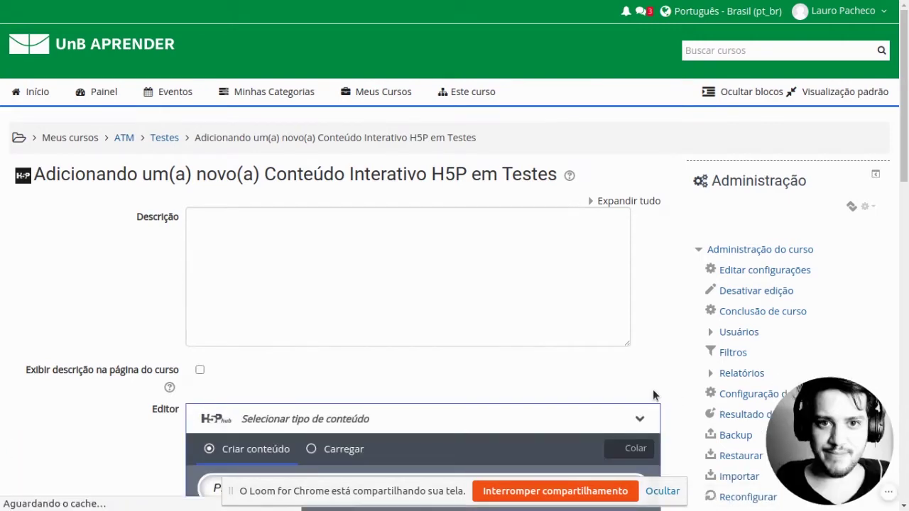
Search the H5P content types for "single c" and choose Single Choice Set.
scroll(654, 391, down, 3)
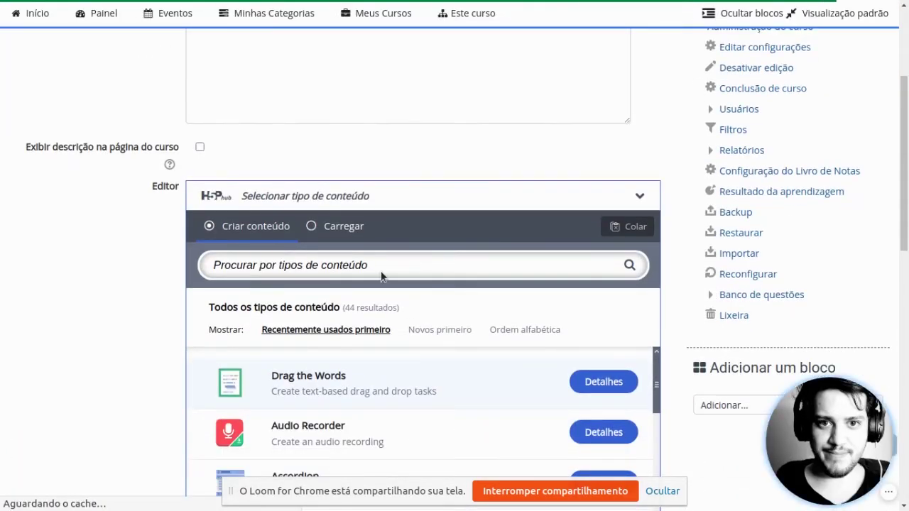
click(264, 320)
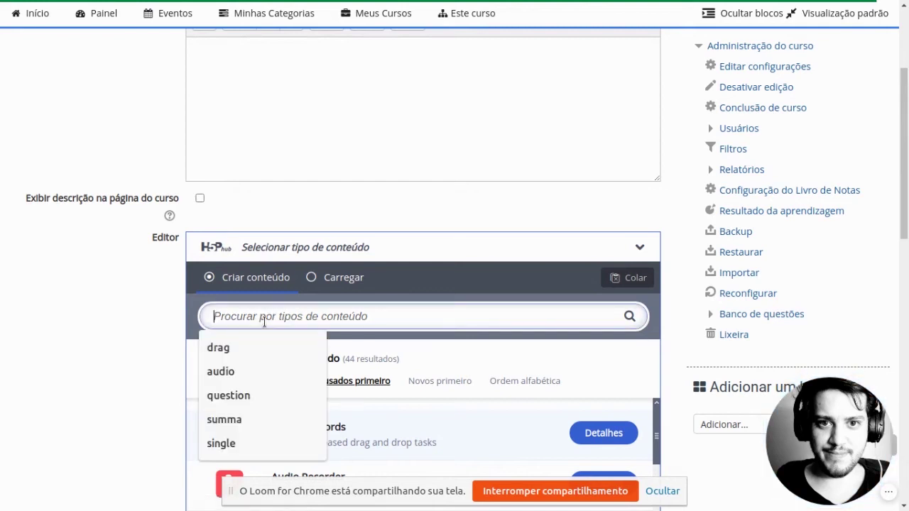
text(single c)
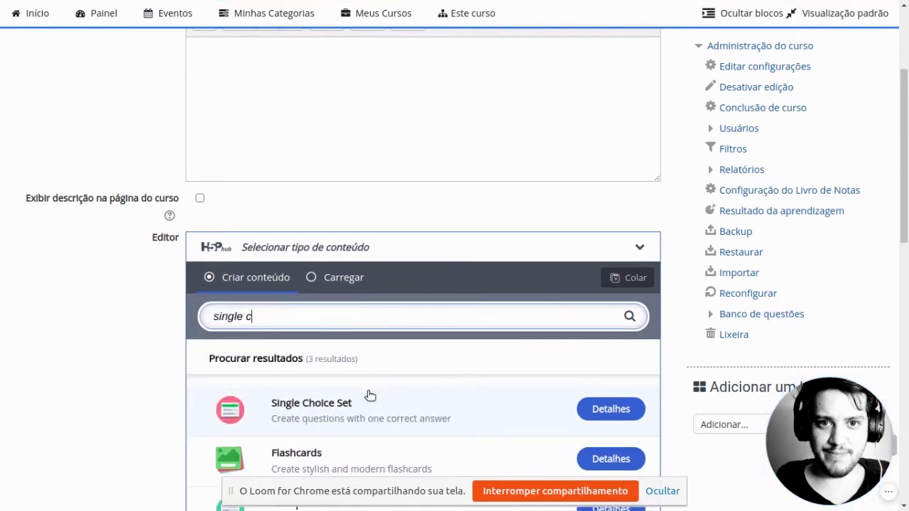
click(338, 415)
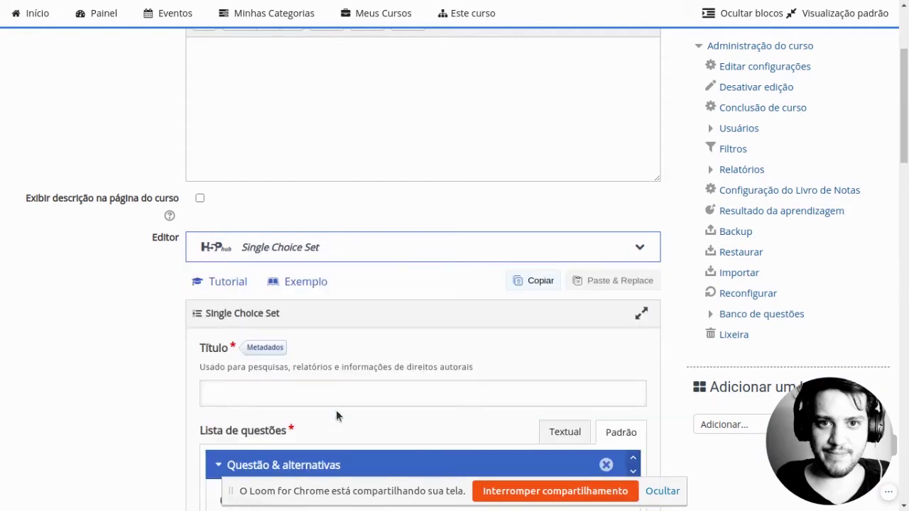
Title the Single Choice Set "Registro 2" and enter "1+1" as its first question.
scroll(336, 410, down, 3)
click(278, 286)
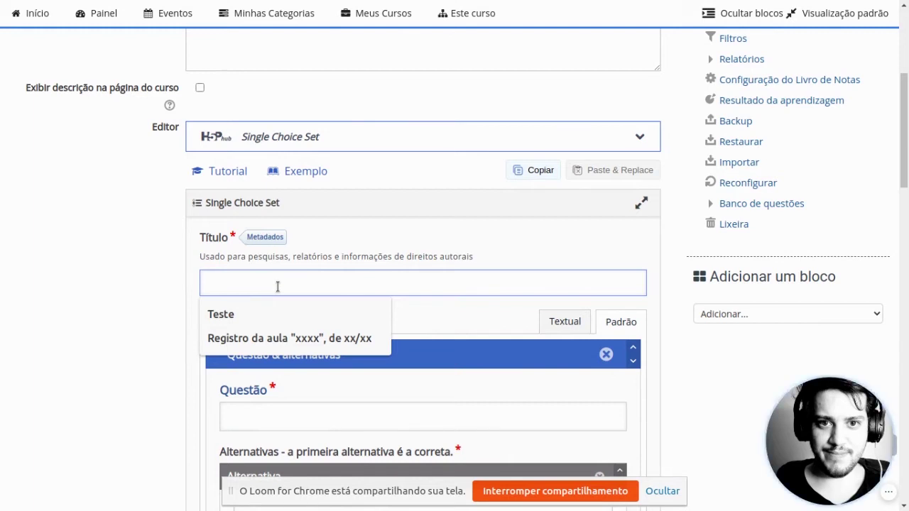
text(Registro 2,)
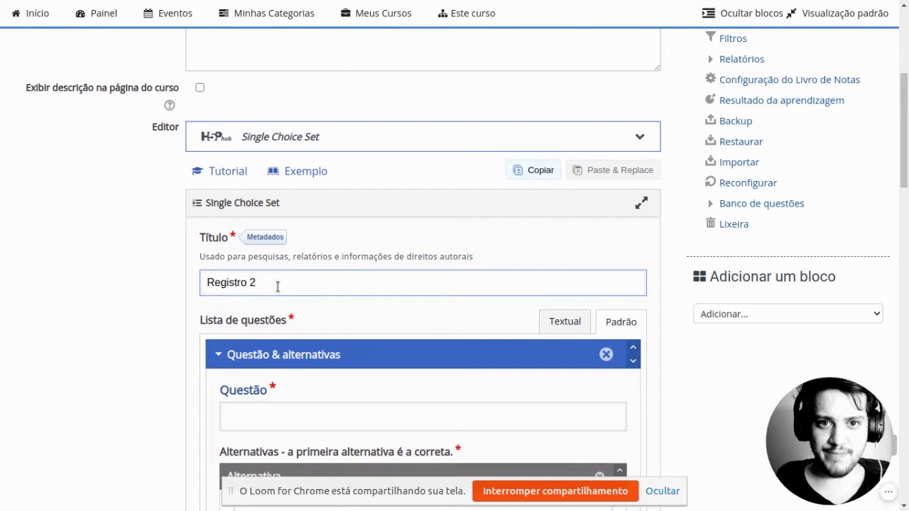
scroll(54, 314, down, 2)
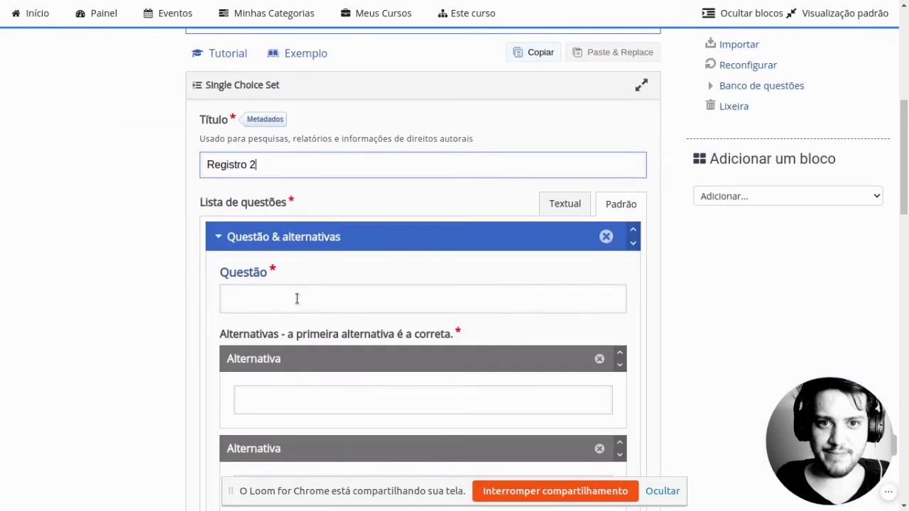
click(297, 299)
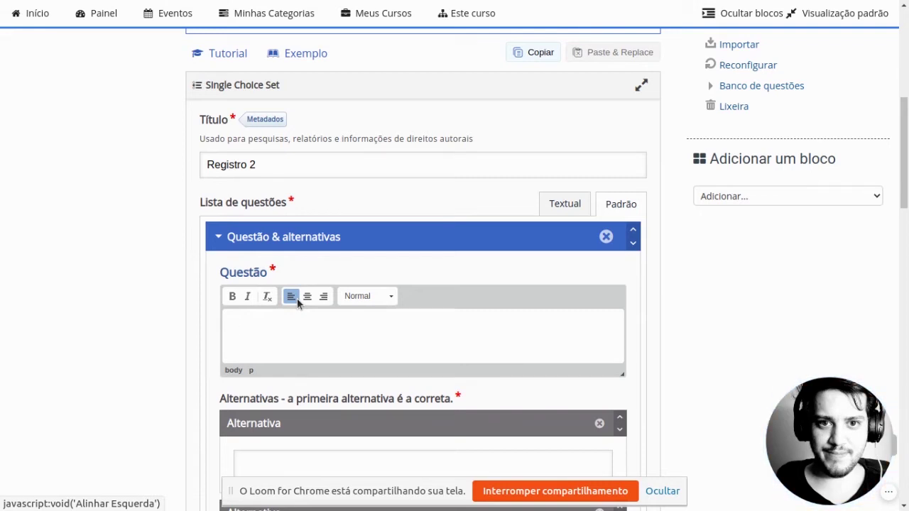
scroll(136, 336, down, 1)
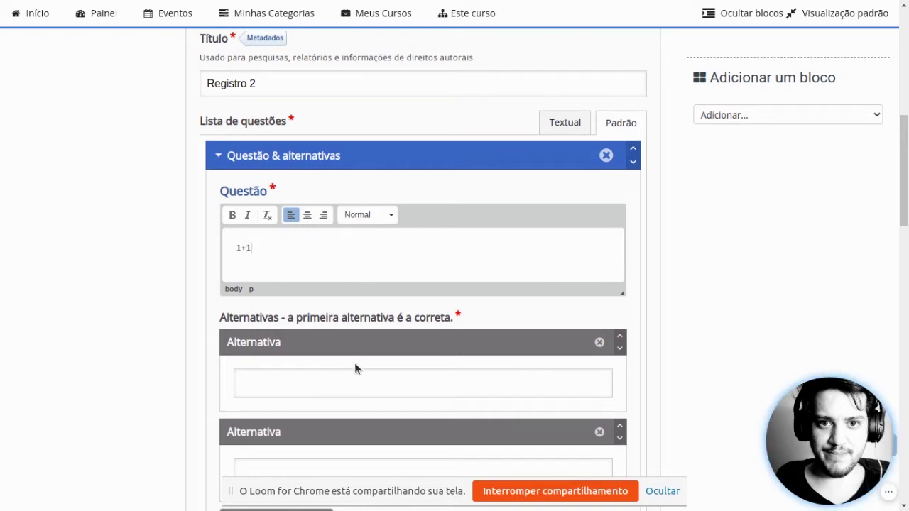
Enter 2 as the correct alternative and 3 as the second one for the question 1+1, and add another answer.
click(300, 391)
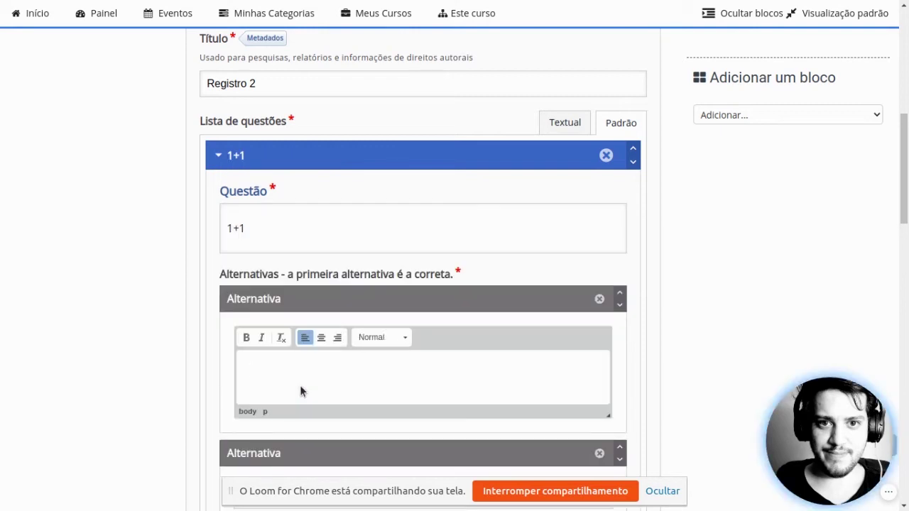
text(2)
scroll(137, 386, down, 2)
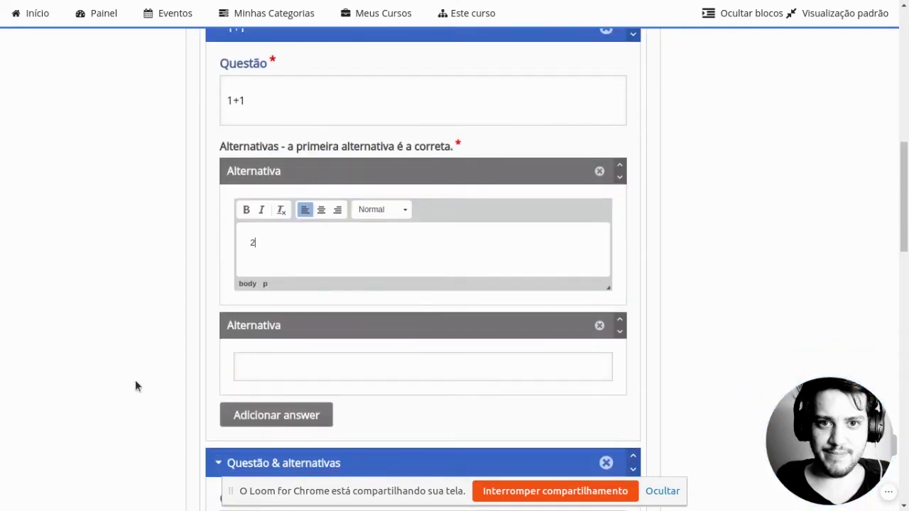
click(257, 365)
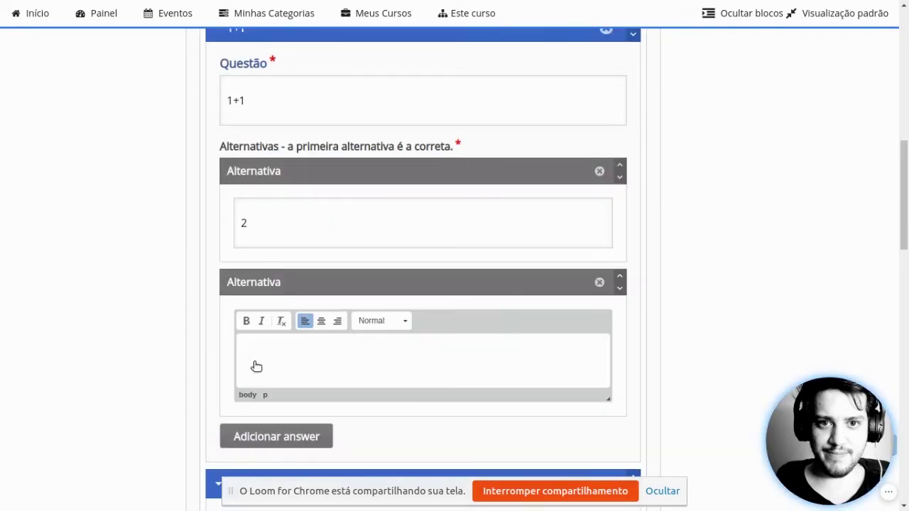
text(3)
click(249, 437)
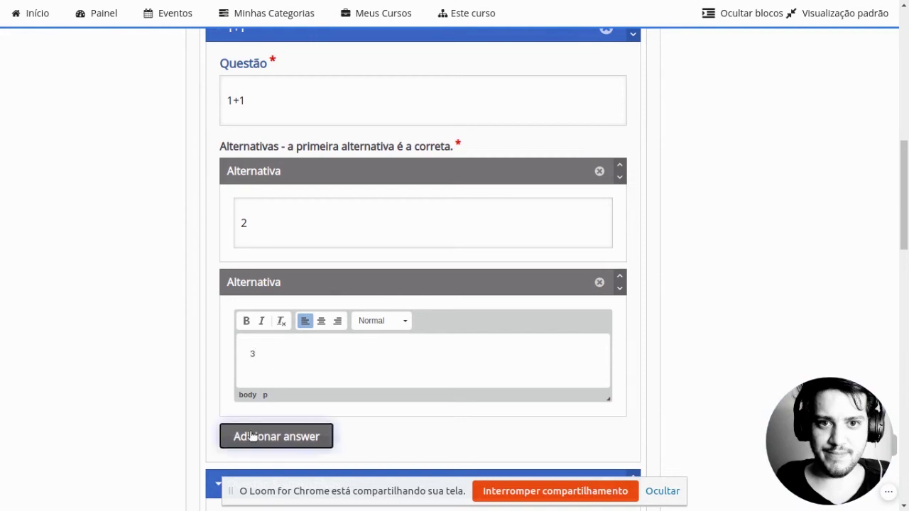
Add 4 and 5 as the third and fourth alternatives of the 1+1 question and try to add another answer.
scroll(250, 434, down, 2)
click(280, 326)
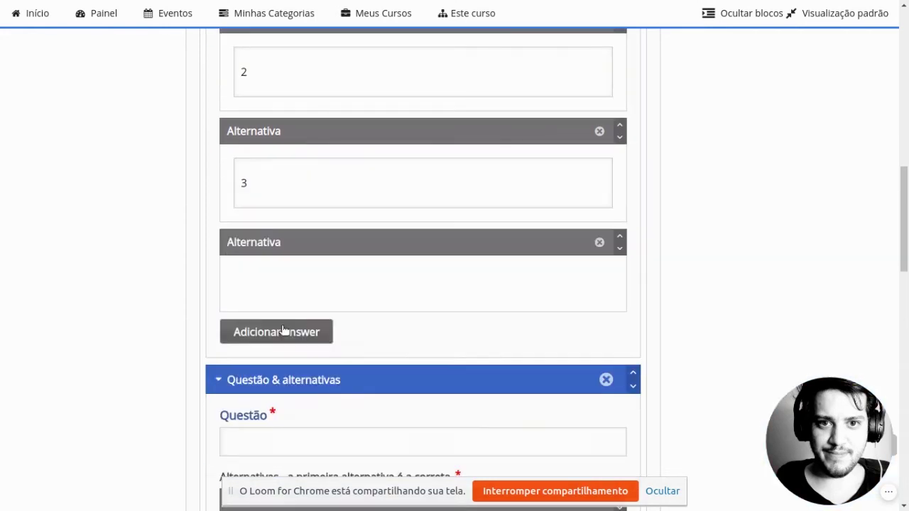
text(4)
click(261, 395)
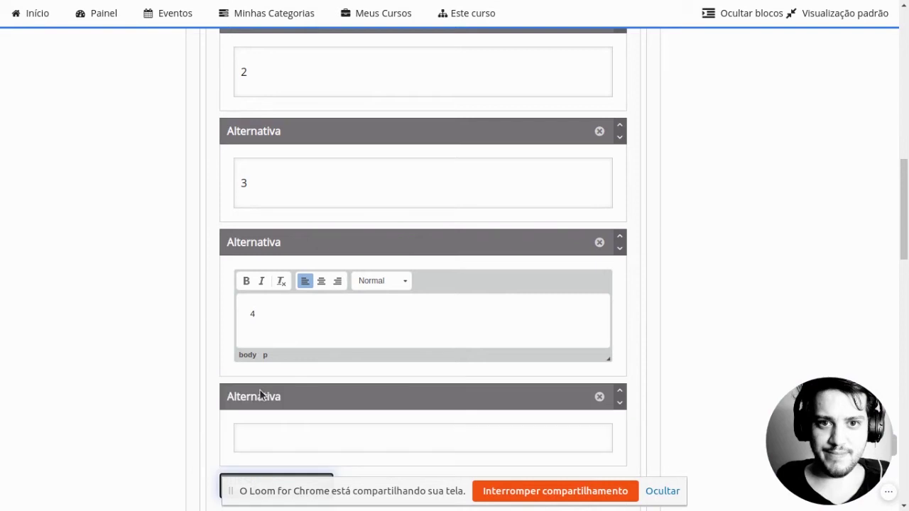
click(254, 437)
text(5)
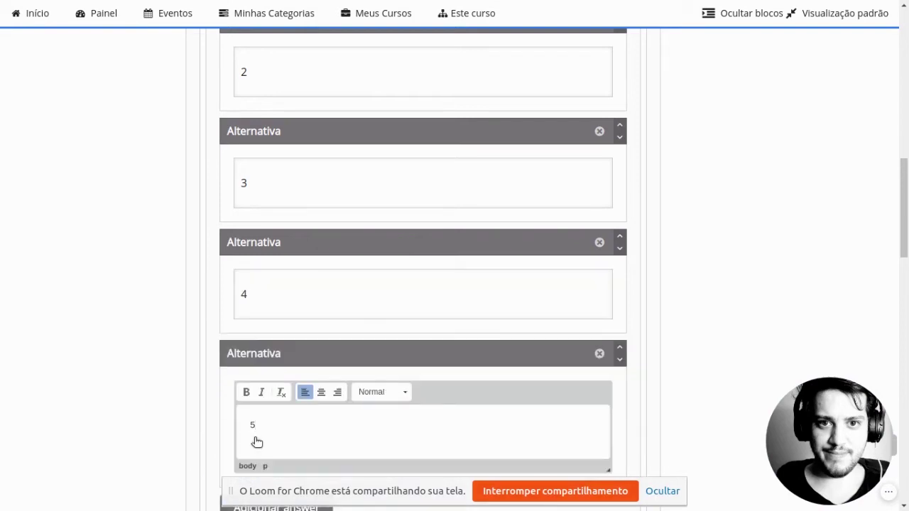
scroll(169, 414, down, 3)
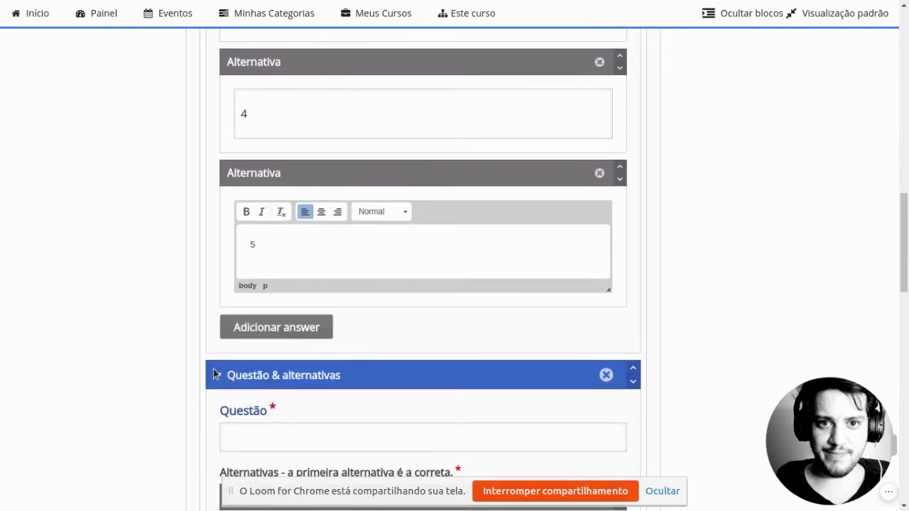
click(287, 321)
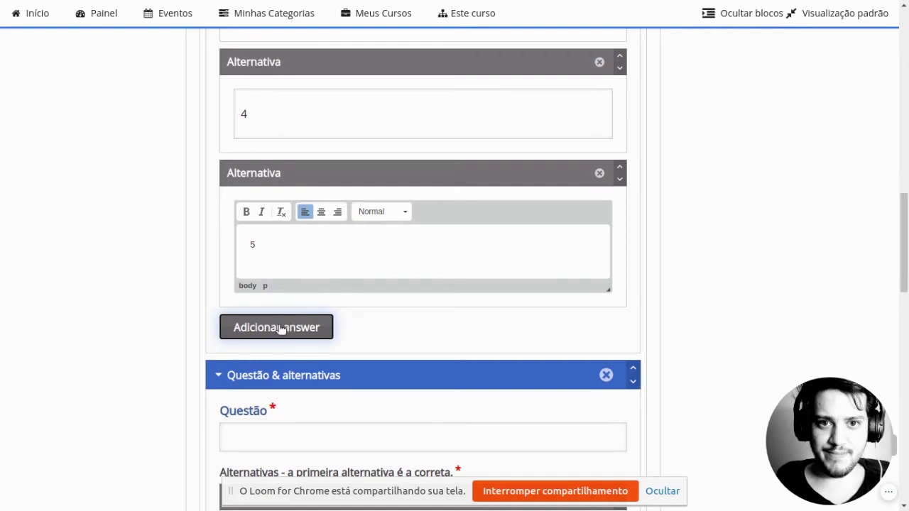
Enter "Segunda questão" as the second question and "Gabarito" as its correct alternative.
scroll(165, 301, up, 5)
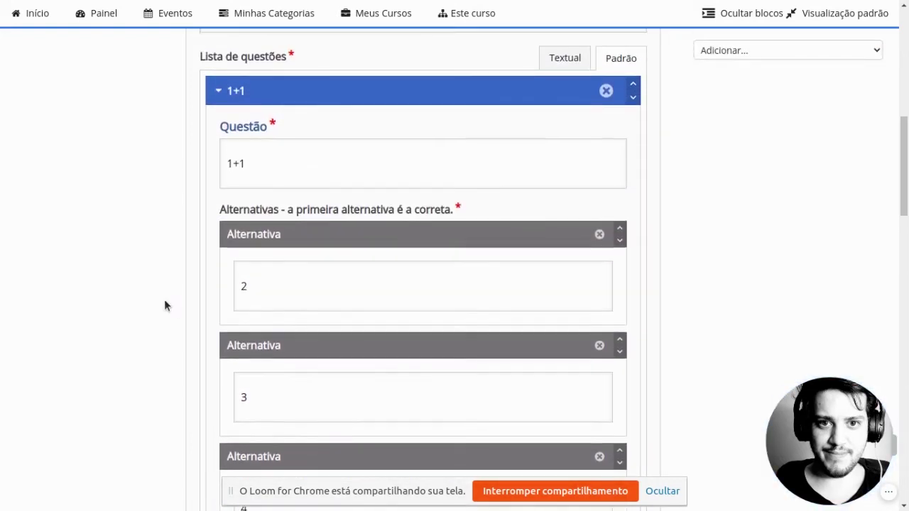
scroll(164, 301, down, 6)
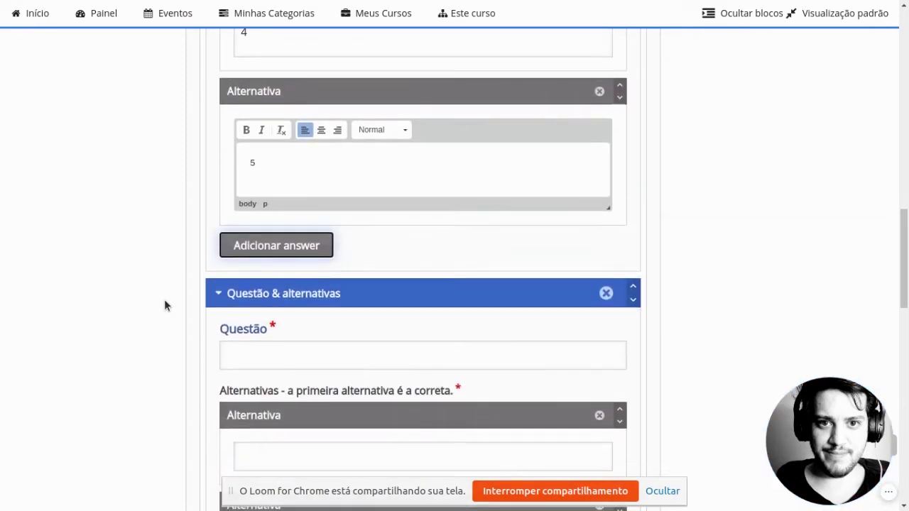
scroll(164, 301, down, 4)
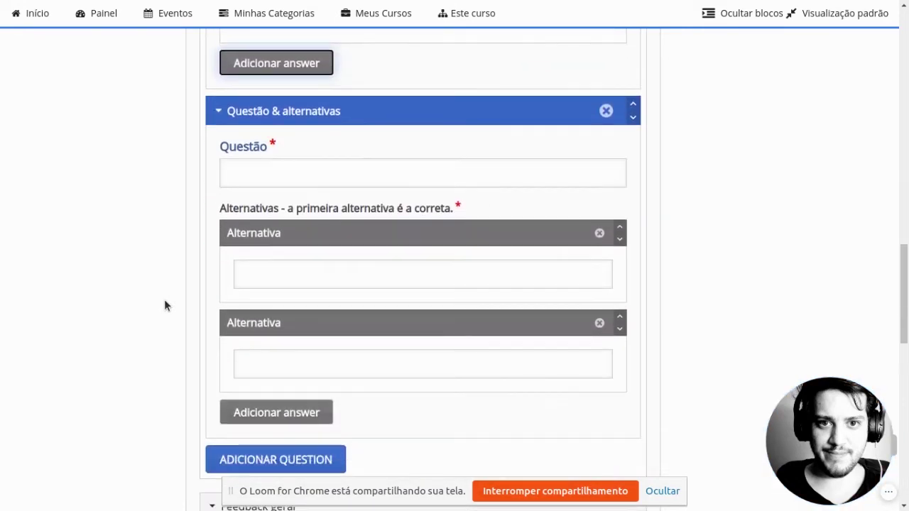
scroll(164, 299, up, 2)
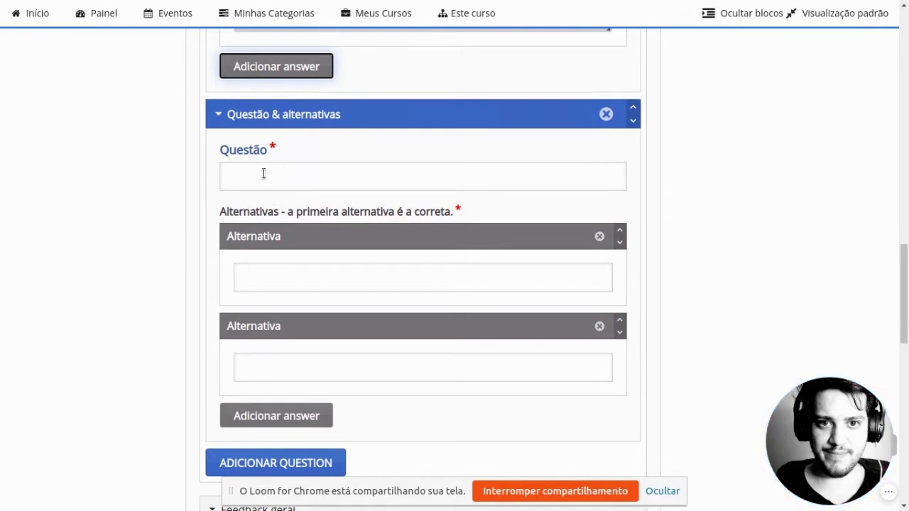
scroll(261, 174, down, 1)
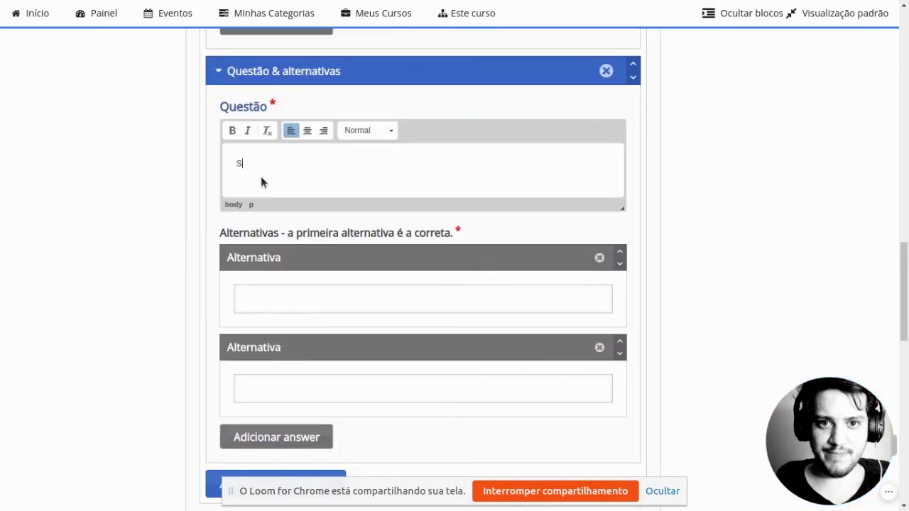
text(questão)
click(277, 304)
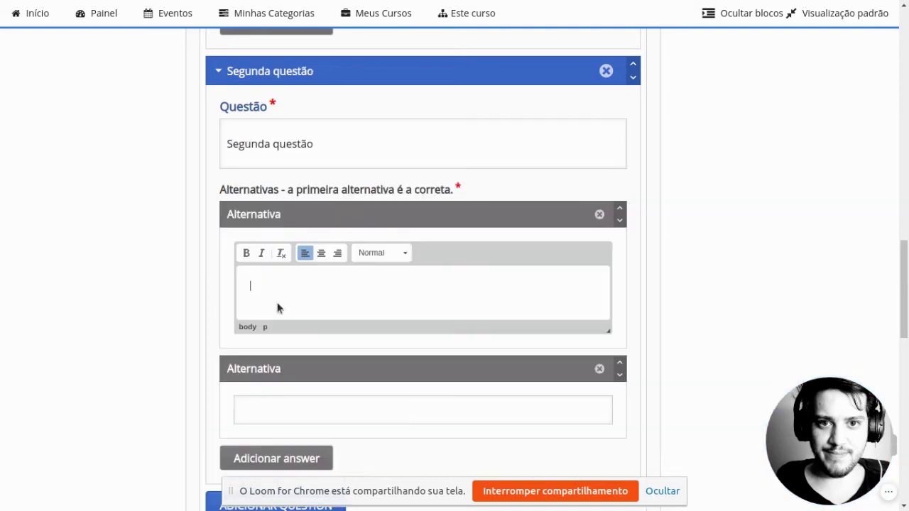
text(Gabarito)
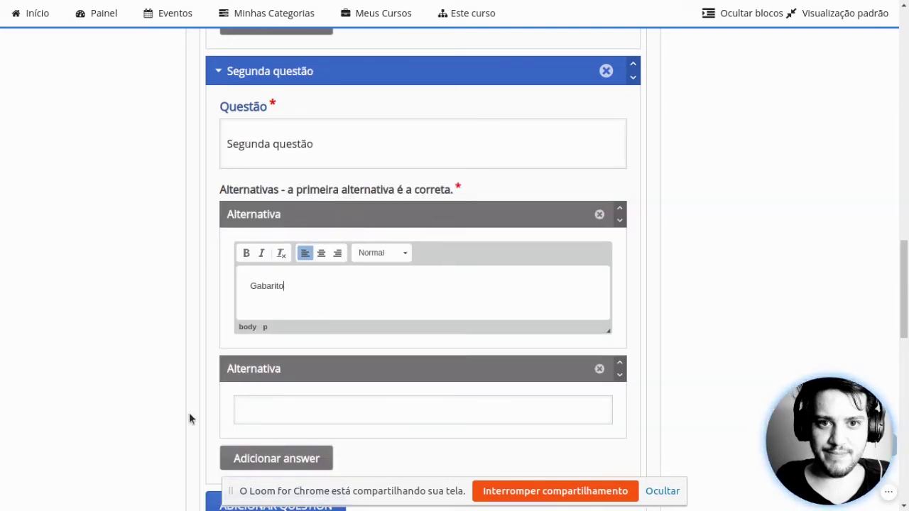
Add two more blank answers to Segunda questão and insert a third, empty question below it.
scroll(175, 419, down, 1)
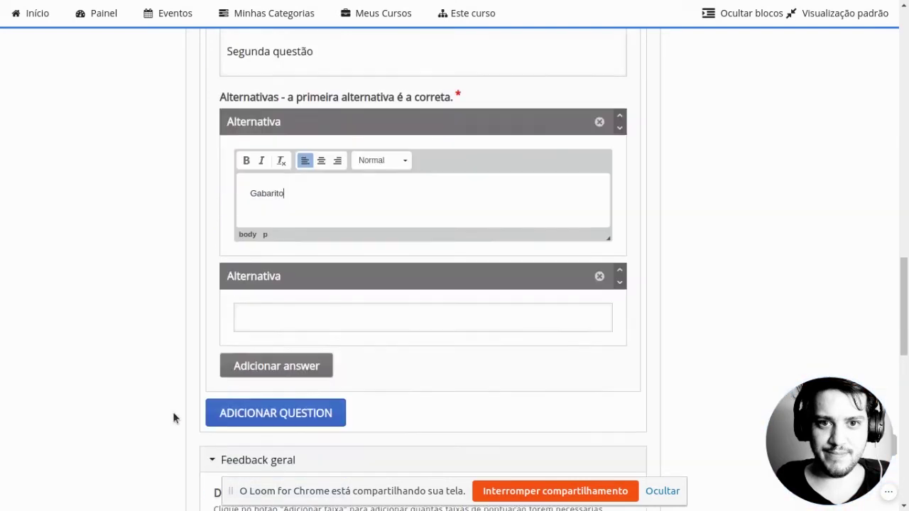
click(266, 363)
scroll(263, 359, down, 1)
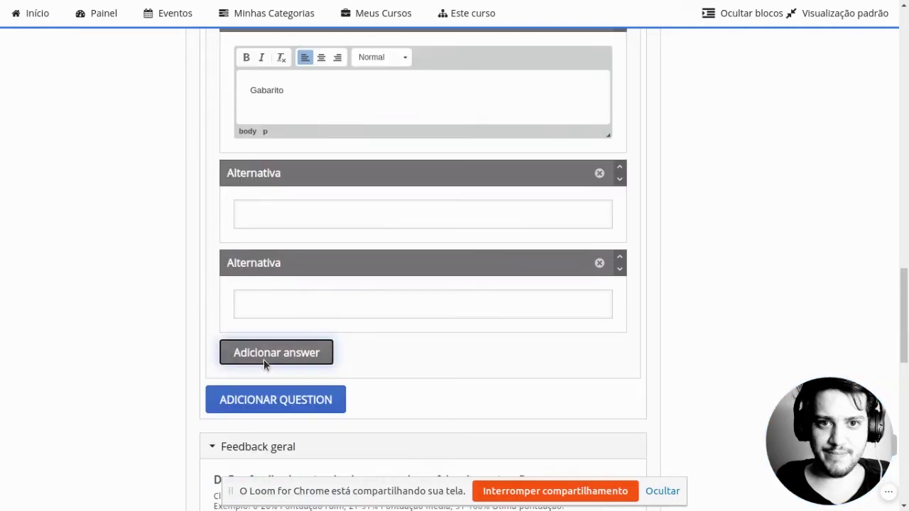
click(265, 362)
scroll(159, 366, down, 2)
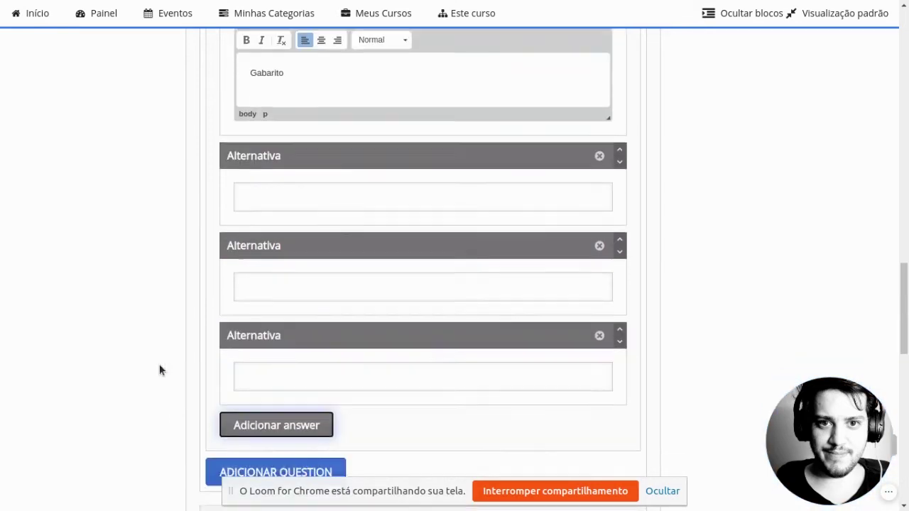
click(248, 346)
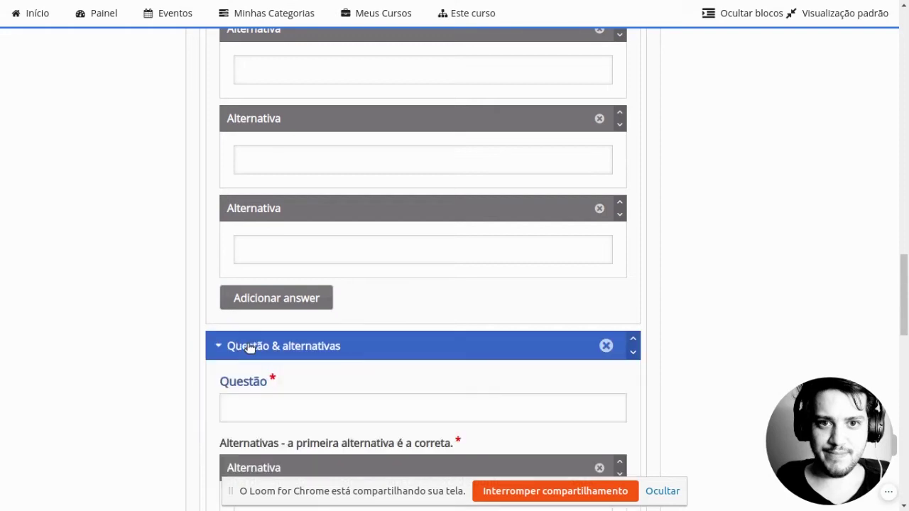
scroll(156, 353, down, 1)
scroll(156, 352, down, 1)
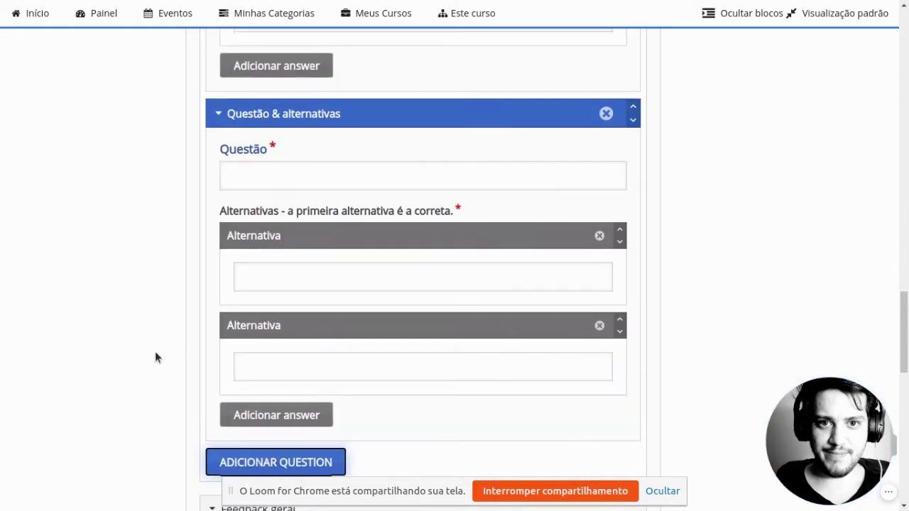
Add a score range to the overall feedback, ending the first range at 20% with the feedback "Precisamos melhorar".
scroll(156, 358, down, 3)
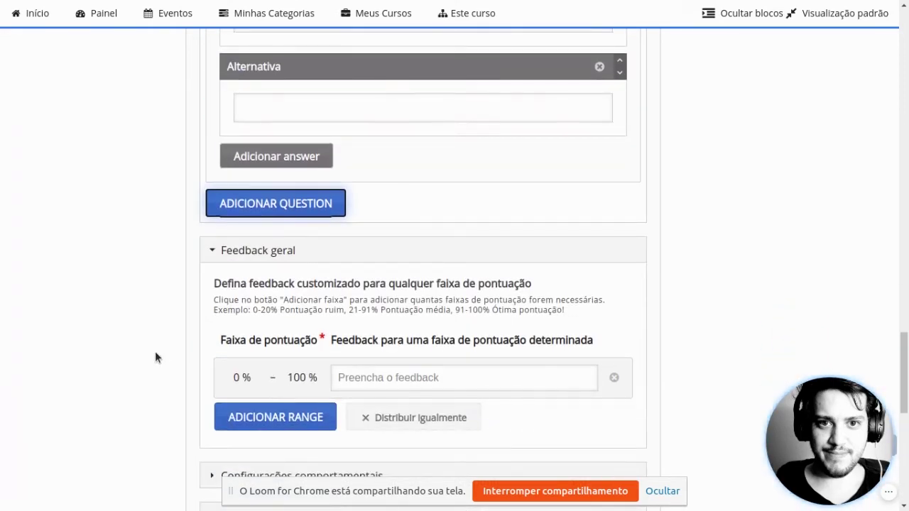
drag(270, 397, 272, 420)
click(456, 374)
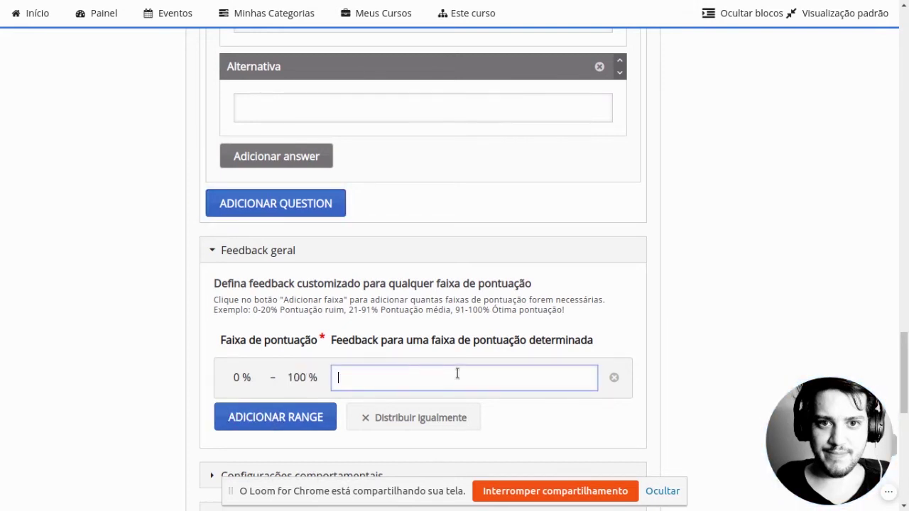
click(287, 419)
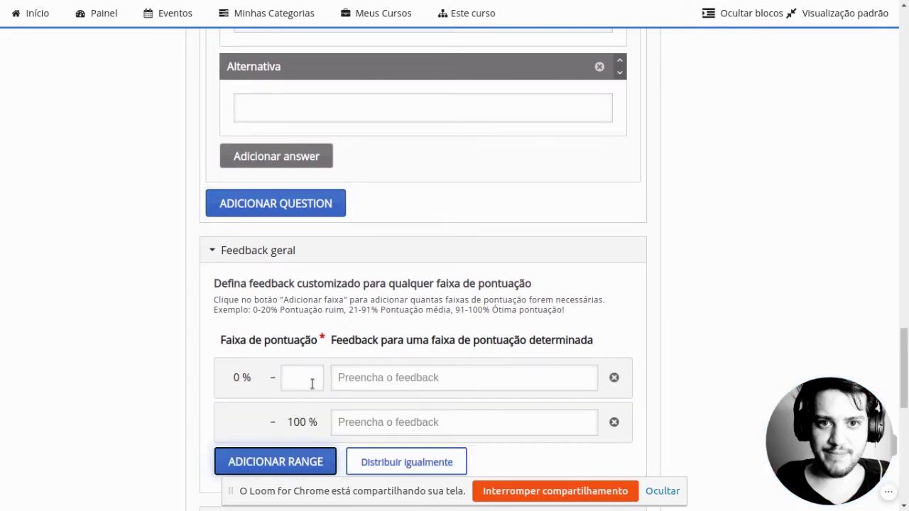
click(312, 383)
text(20)
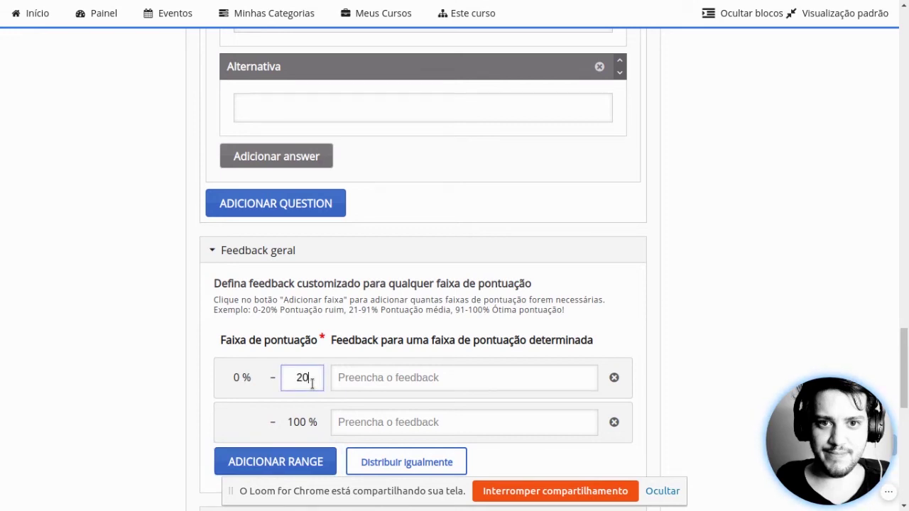
click(391, 386)
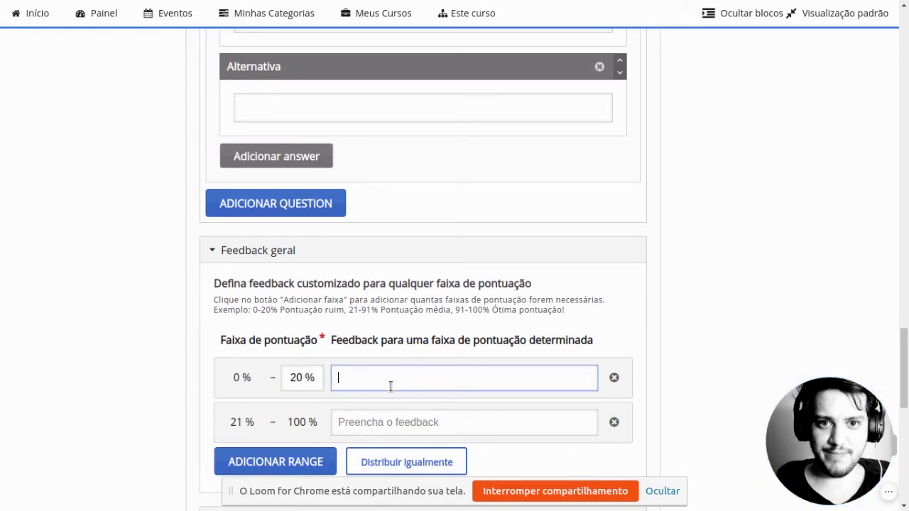
text(Precisamos melhorar)
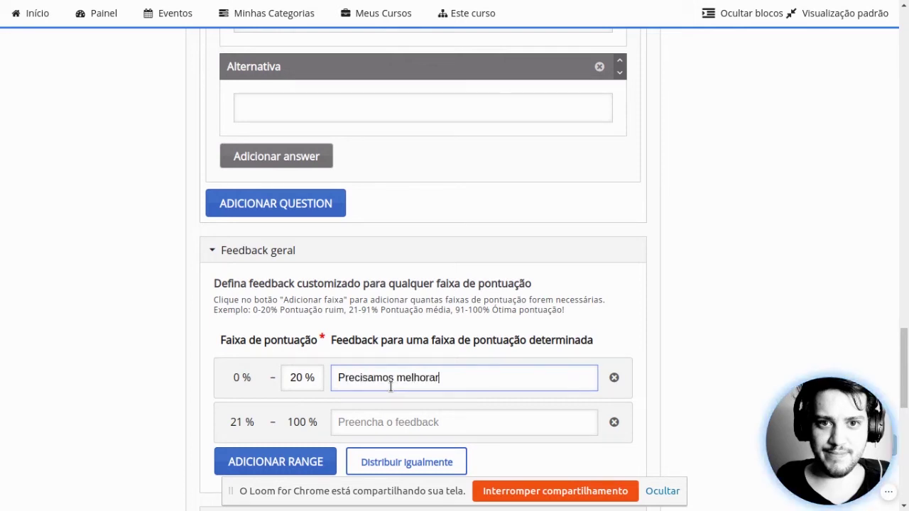
Add a third feedback range, ending the second range at 50% with the feedback "(...)".
click(296, 462)
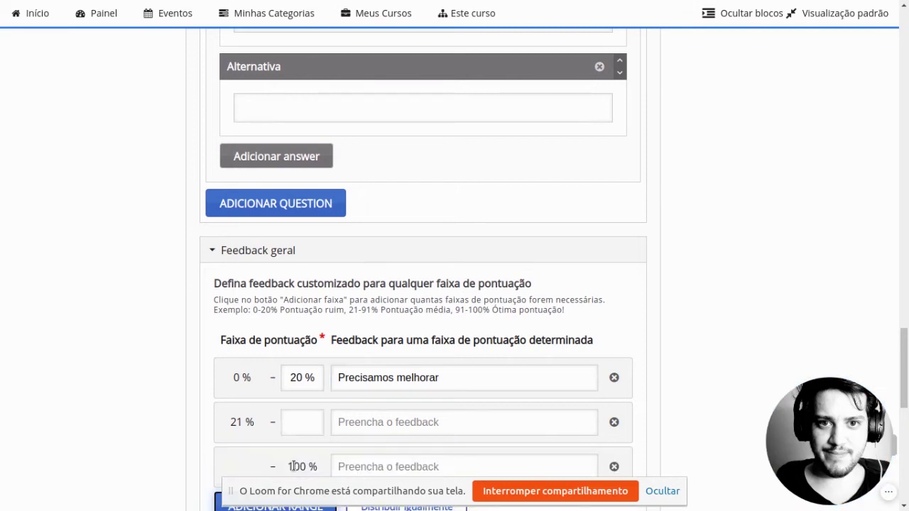
click(296, 423)
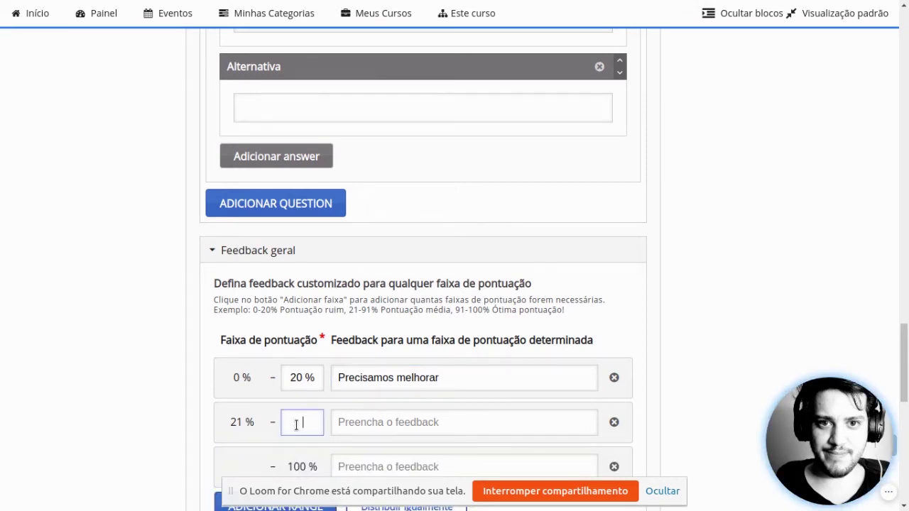
text(50)
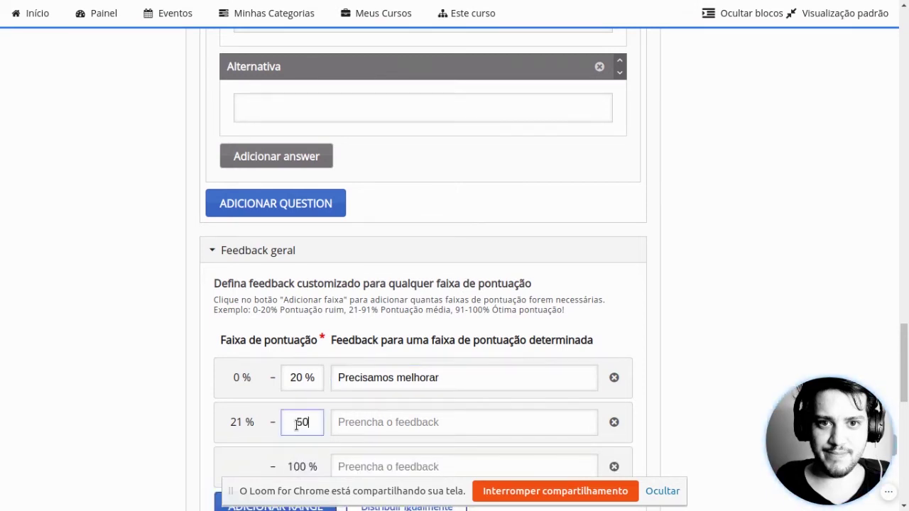
click(387, 428)
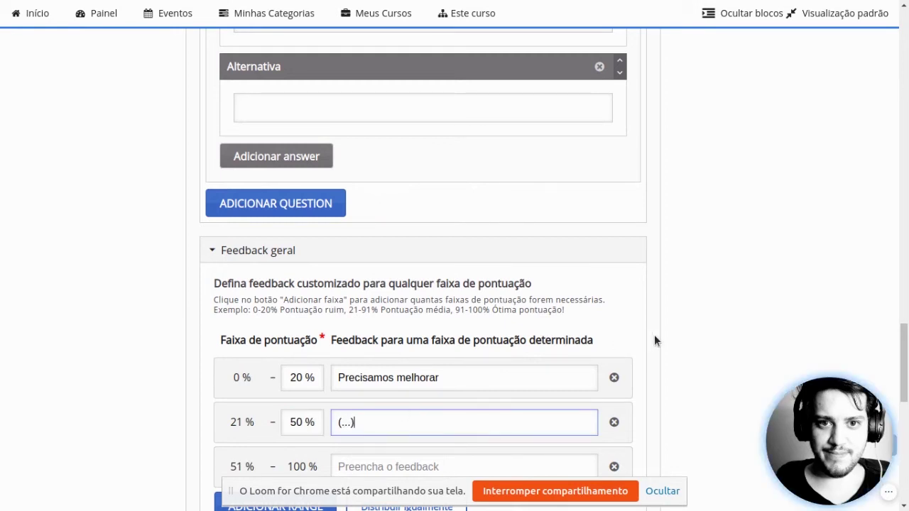
In the behavioural settings, disable the Mostrar solução button and set the pass percentage to 50.
scroll(655, 337, down, 4)
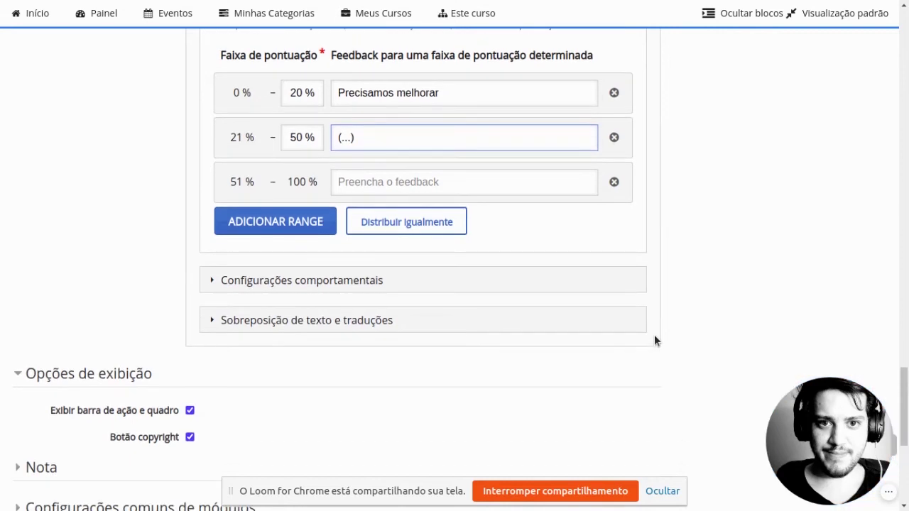
click(276, 281)
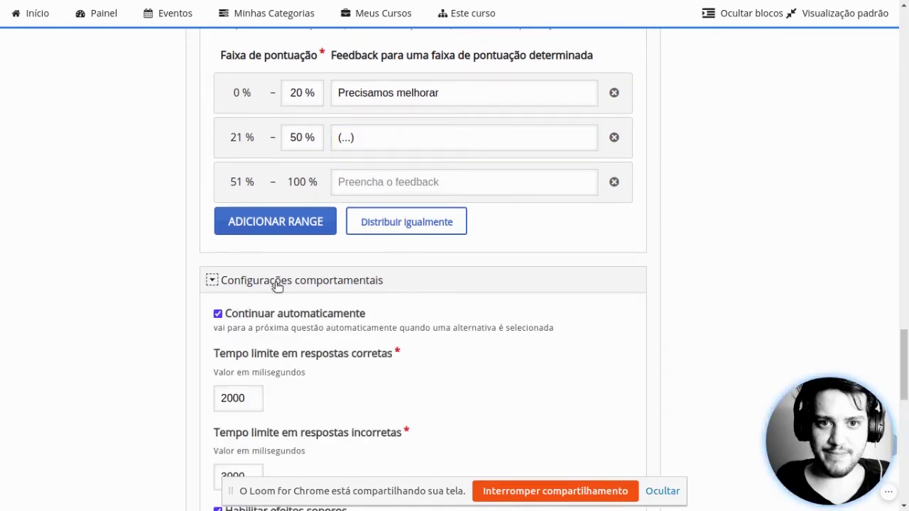
drag(277, 281, 167, 321)
scroll(168, 317, down, 1)
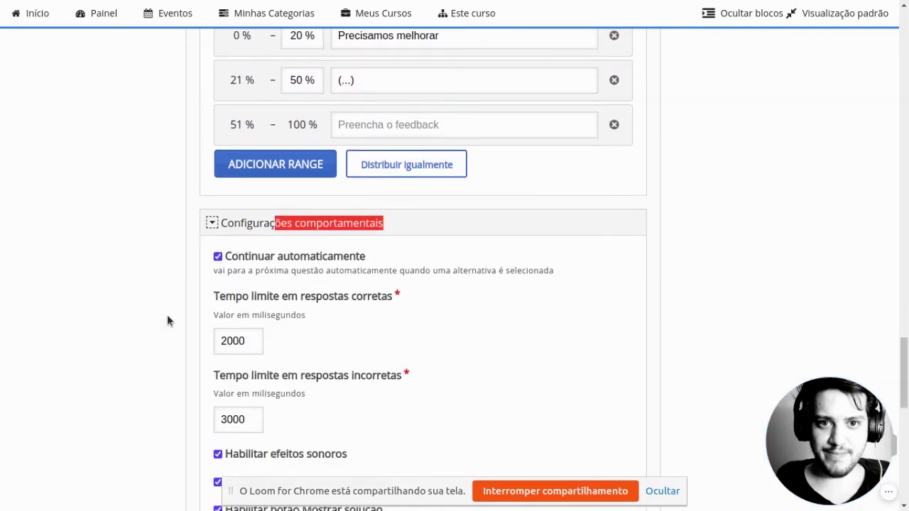
scroll(168, 316, down, 1)
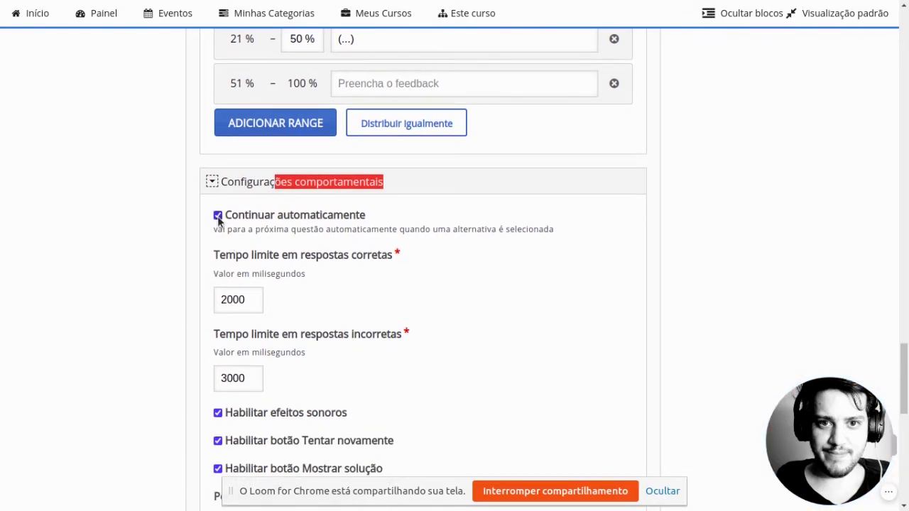
scroll(218, 218, down, 3)
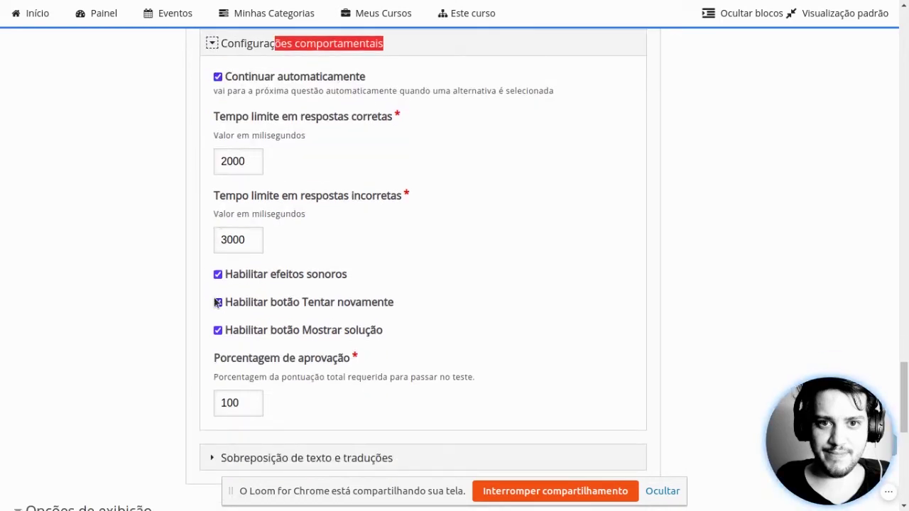
click(218, 331)
double_click(241, 408)
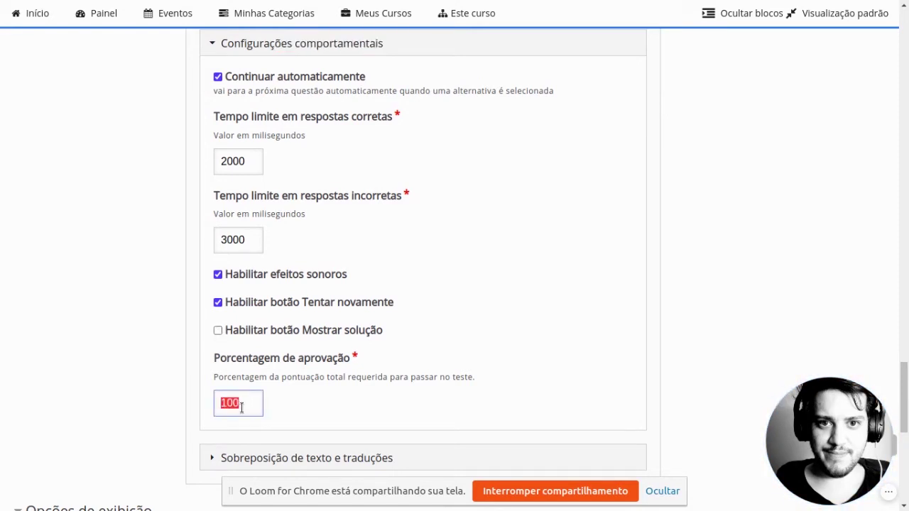
text(50)
scroll(242, 408, down, 3)
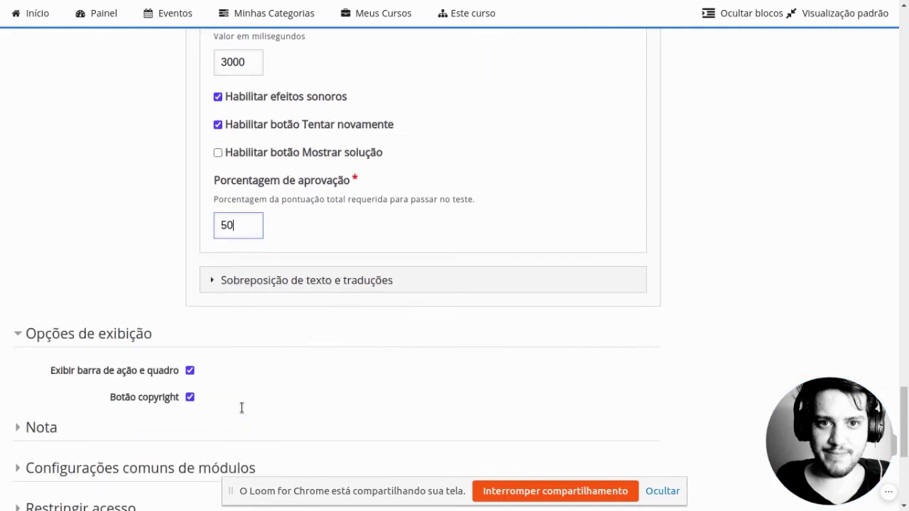
scroll(241, 414, down, 5)
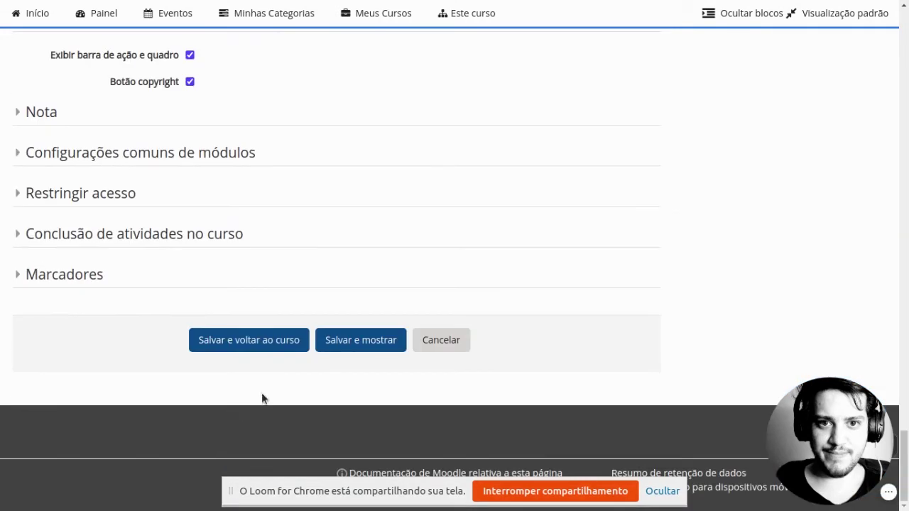
Save and display Registro 2, then test it by answering 2 to 1+1 and Gabarito to Segunda questão.
click(377, 345)
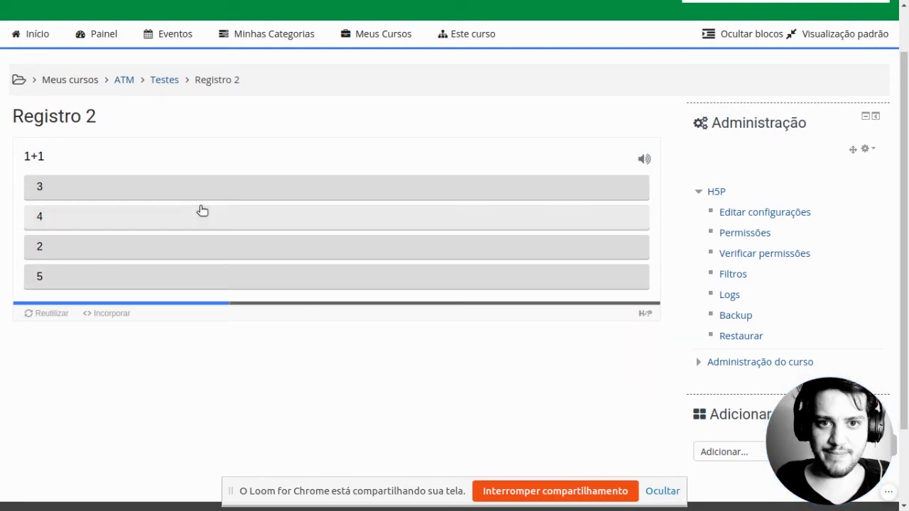
click(109, 248)
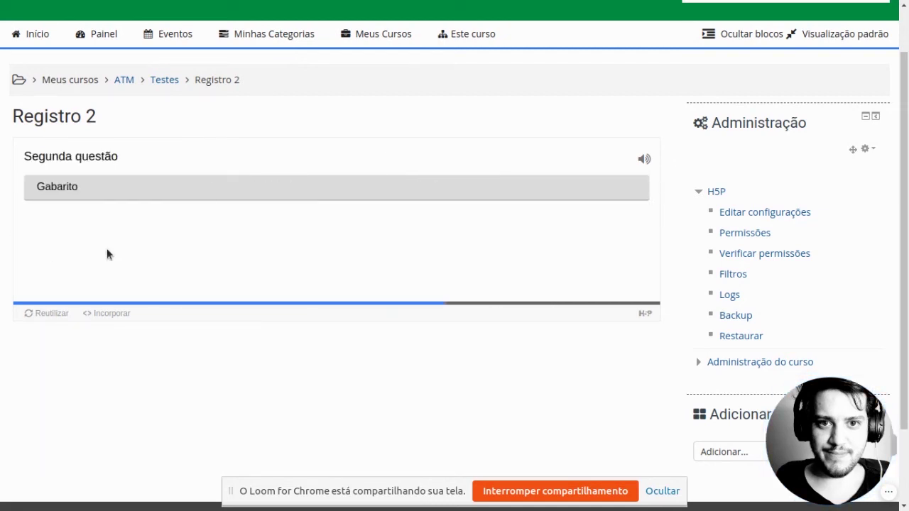
click(119, 193)
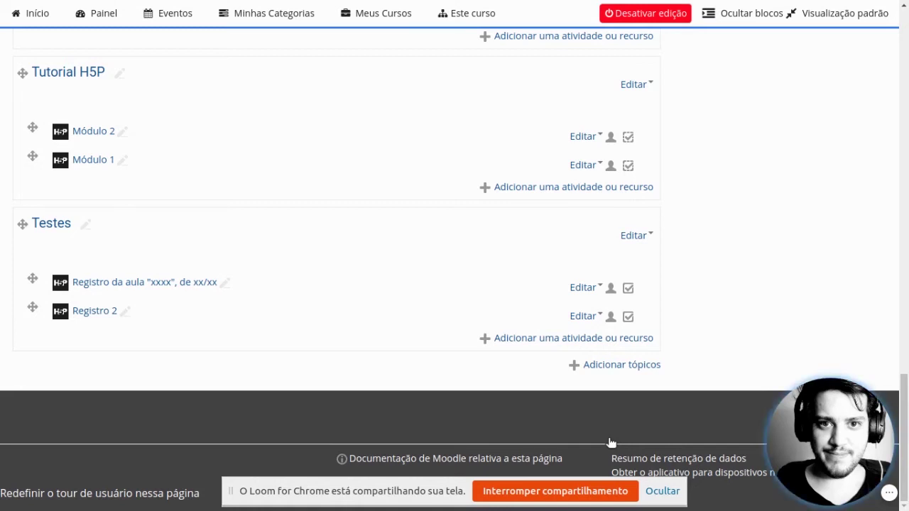
Add a Conteúdo Interativo H5P activity to the Testes section, using the True/False Question content type.
click(546, 339)
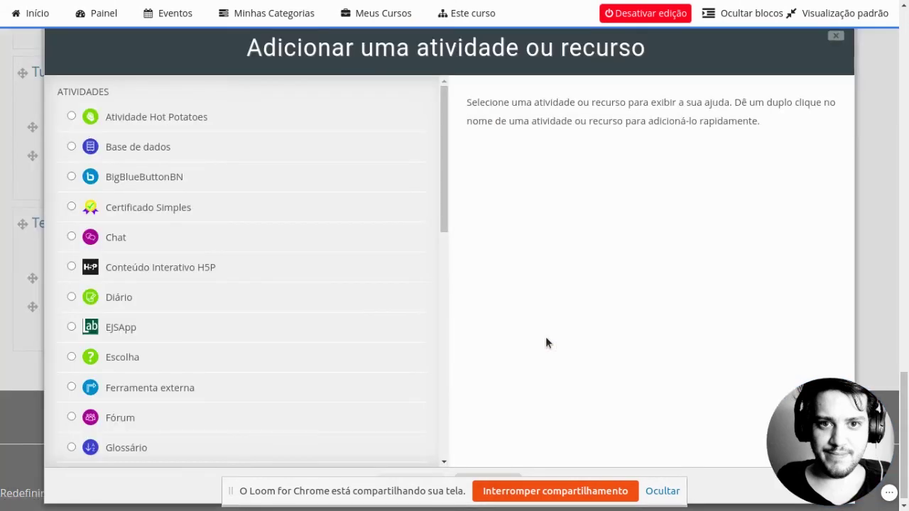
click(72, 269)
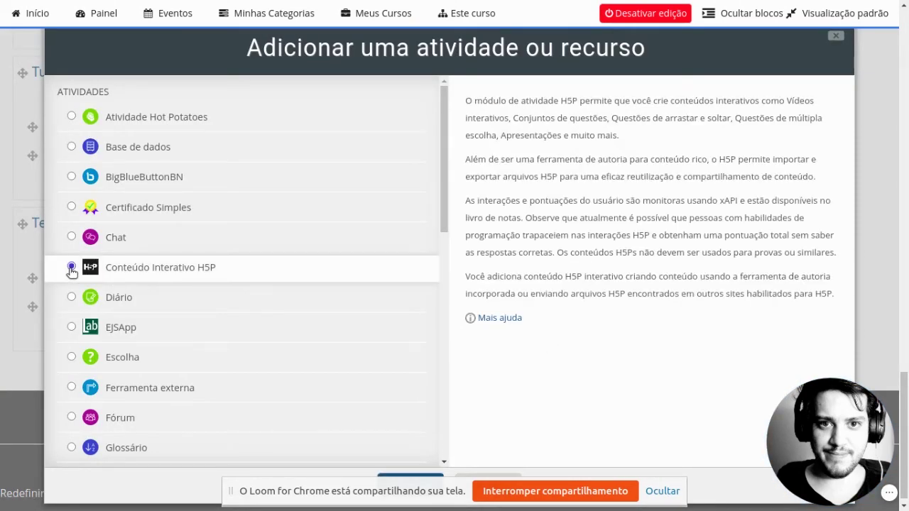
click(390, 477)
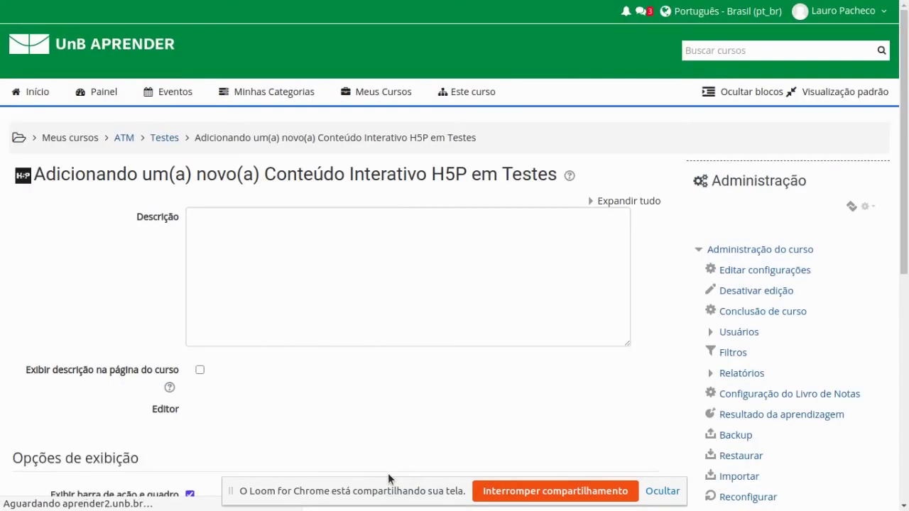
scroll(368, 422, down, 5)
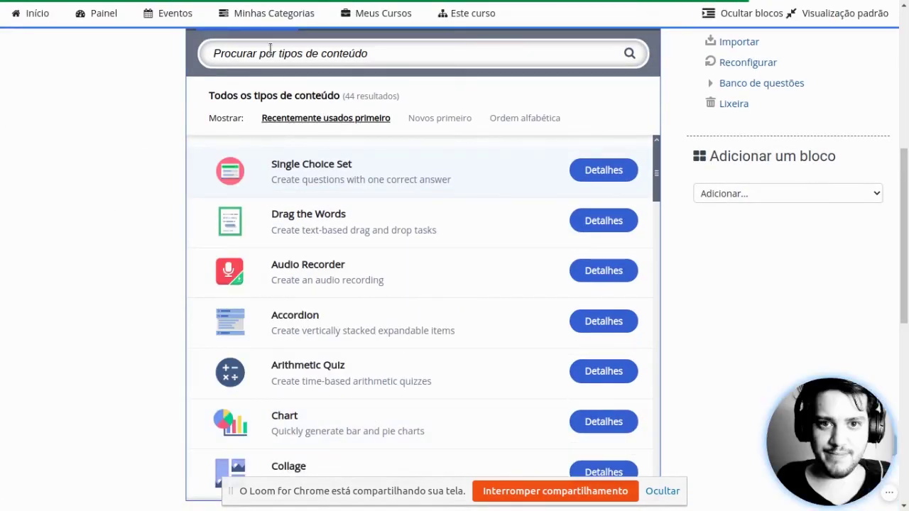
click(270, 48)
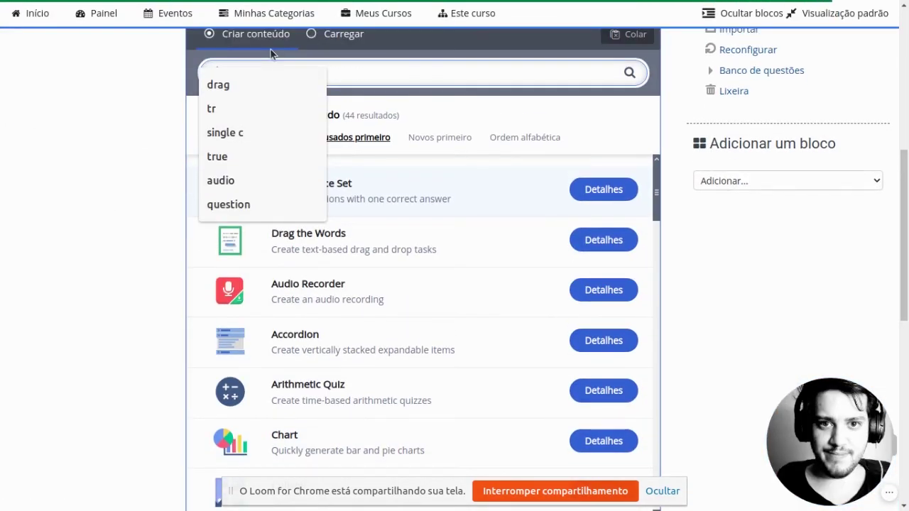
text(true)
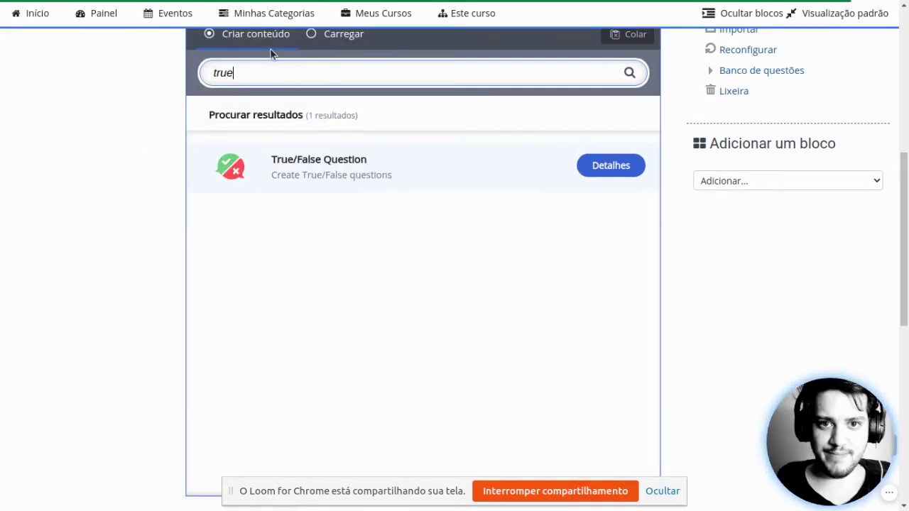
click(320, 159)
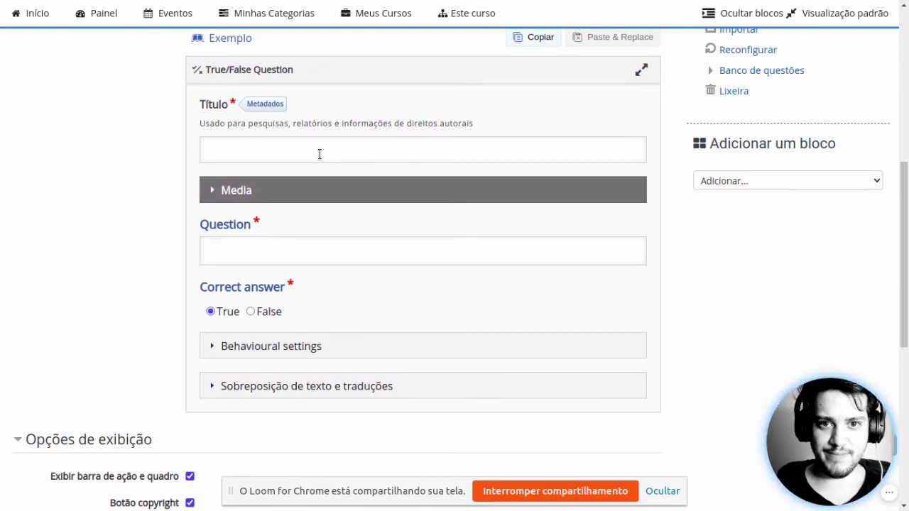
Title the True/False activity "Registro 3" and enter "Blablabla..." as its question.
click(319, 154)
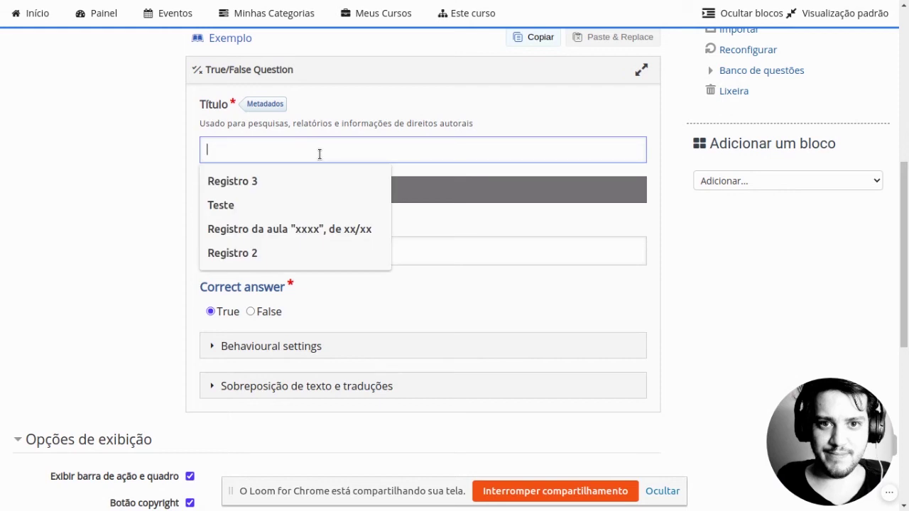
text(Registro 3)
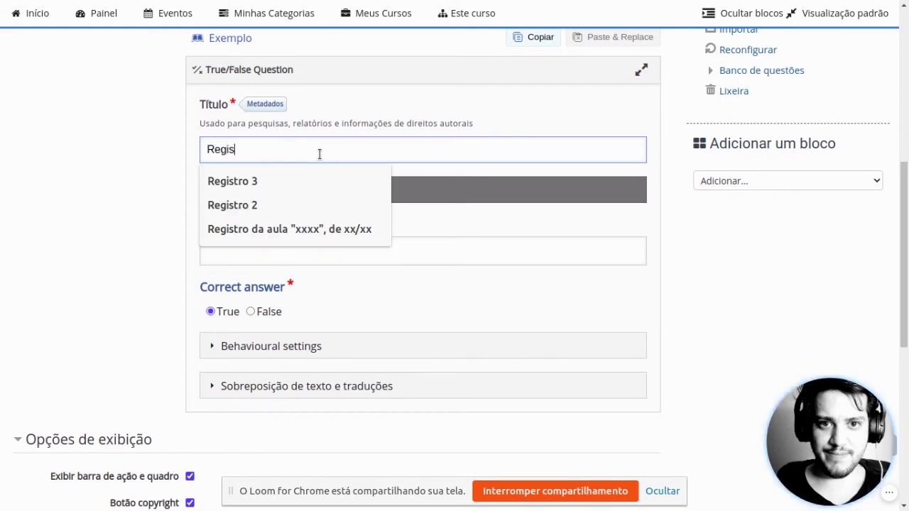
click(252, 259)
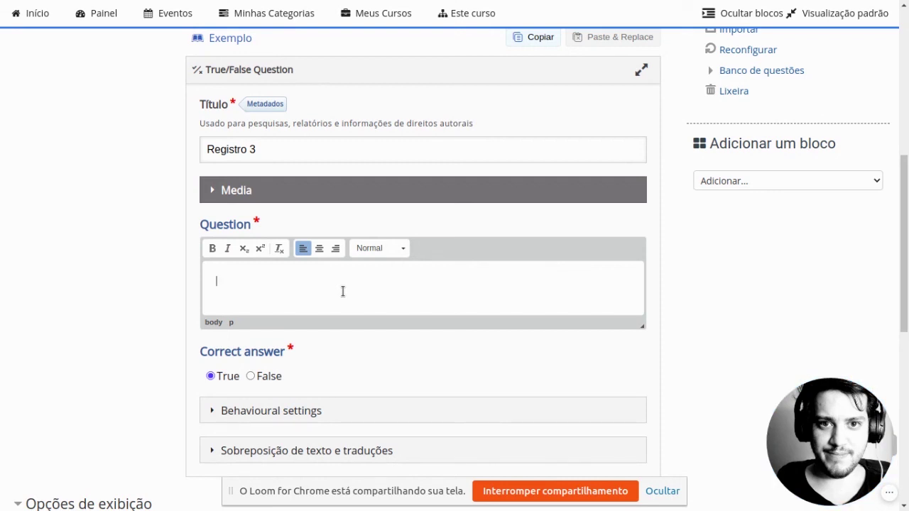
text(Blablabla...)
Set the question's optional media type to Video and review the video's Acessibilidade and Reprodução options.
click(235, 198)
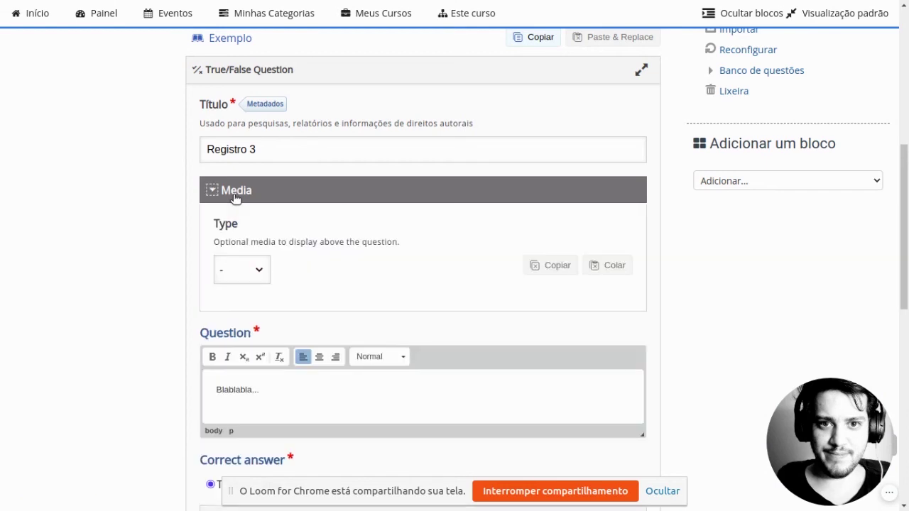
click(242, 271)
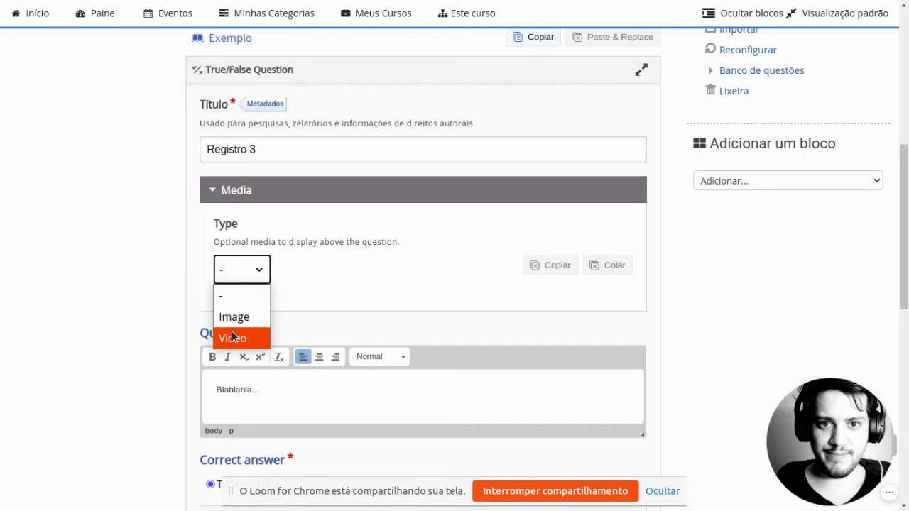
click(232, 338)
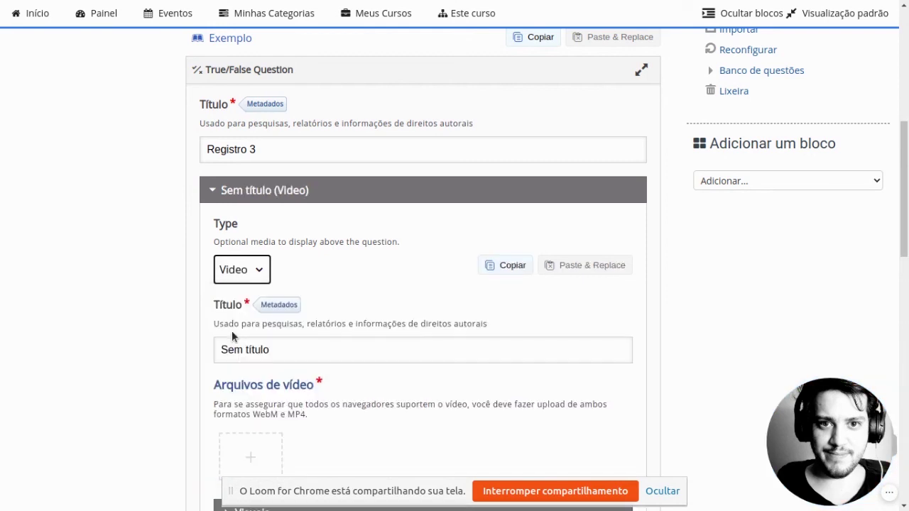
scroll(232, 330, down, 2)
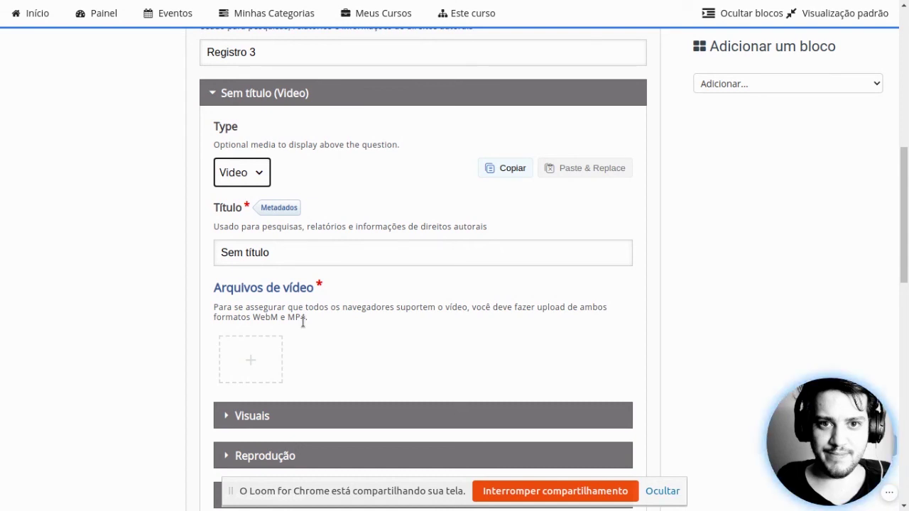
scroll(303, 322, down, 3)
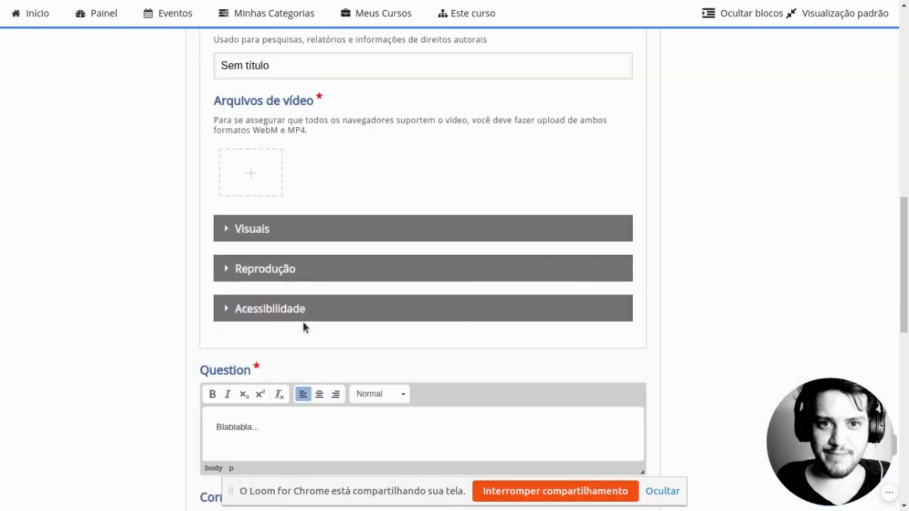
click(258, 313)
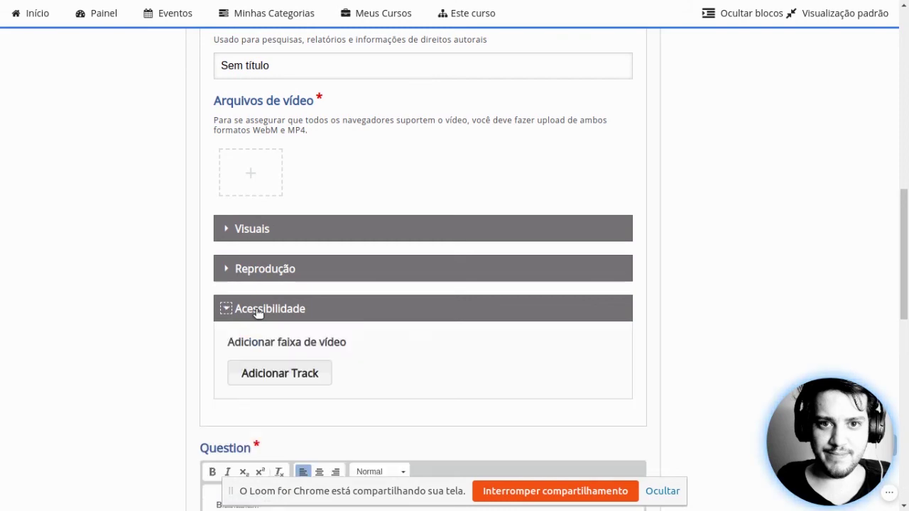
click(224, 309)
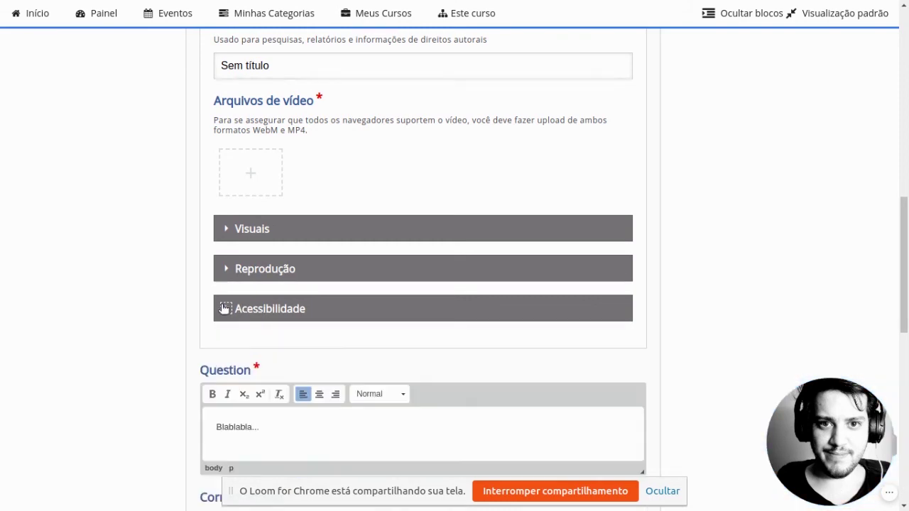
click(227, 270)
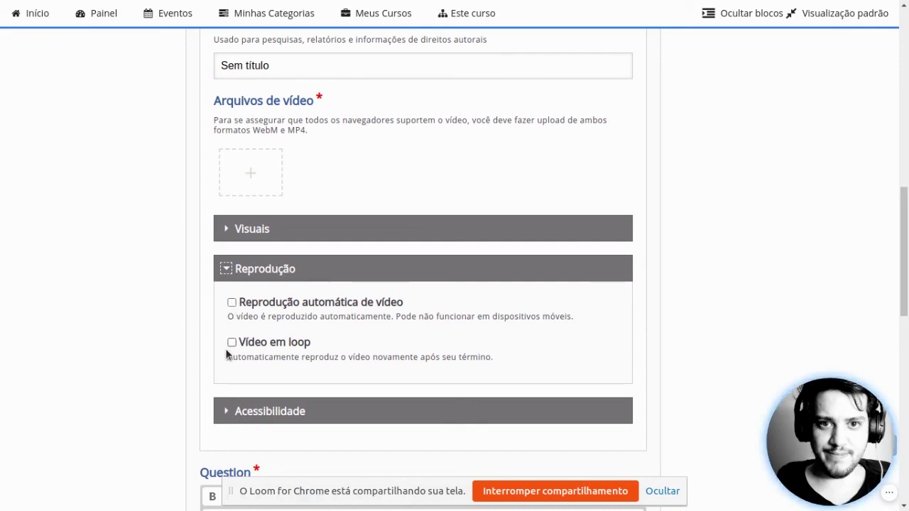
click(227, 268)
Disable the Retry and Show Solution buttons in the True/False question's behavioural settings and review the remaining feedback options.
scroll(163, 306, down, 4)
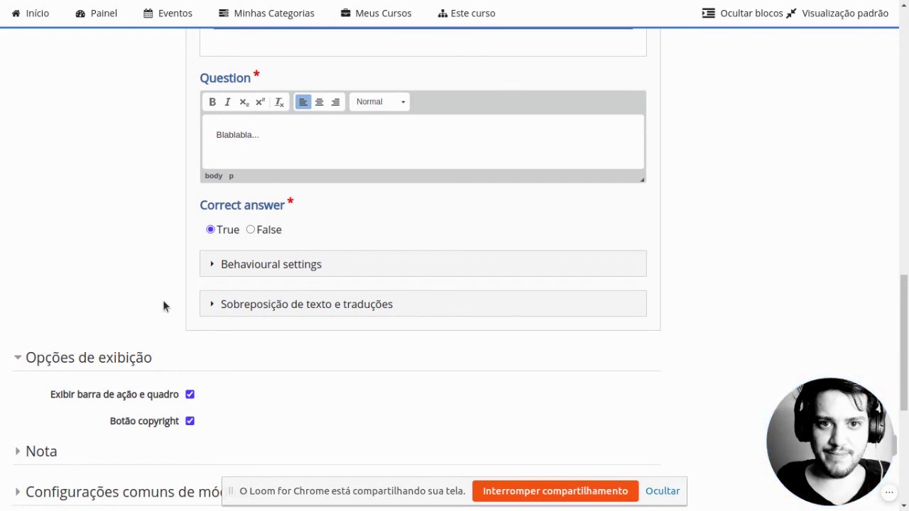
click(213, 265)
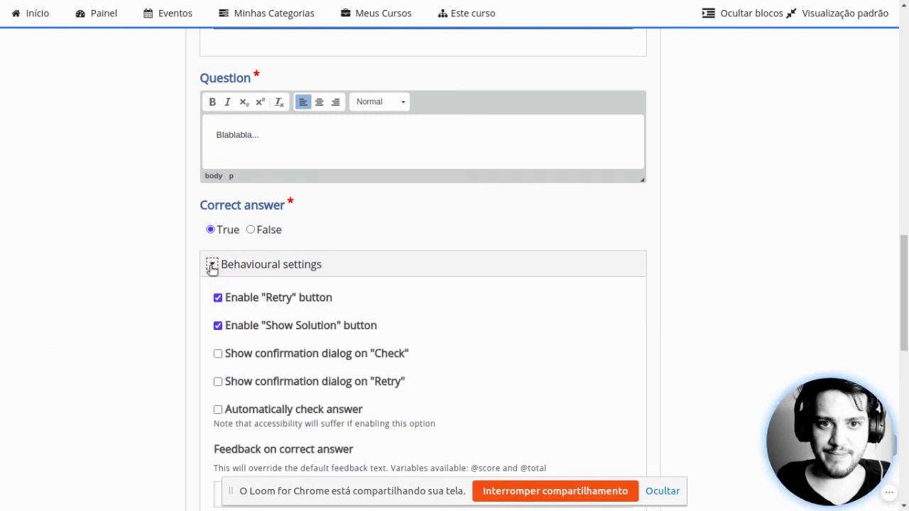
click(217, 298)
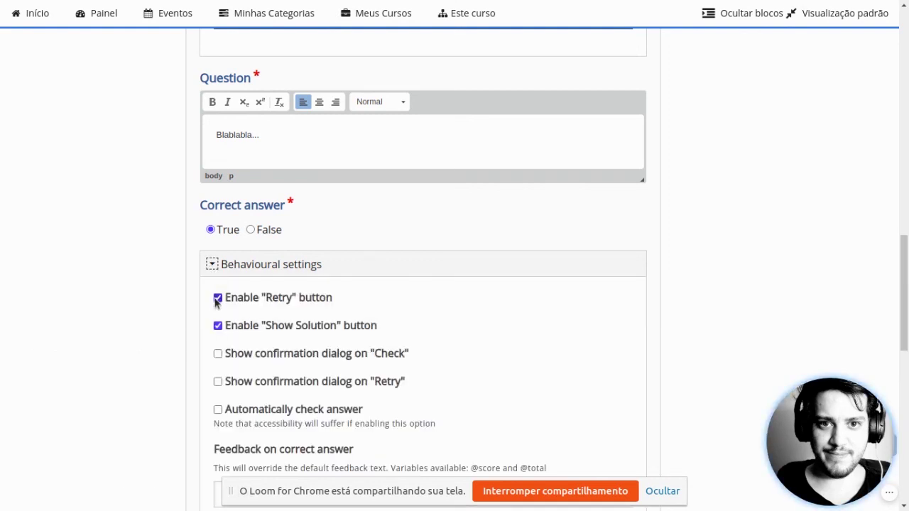
click(217, 298)
click(217, 298)
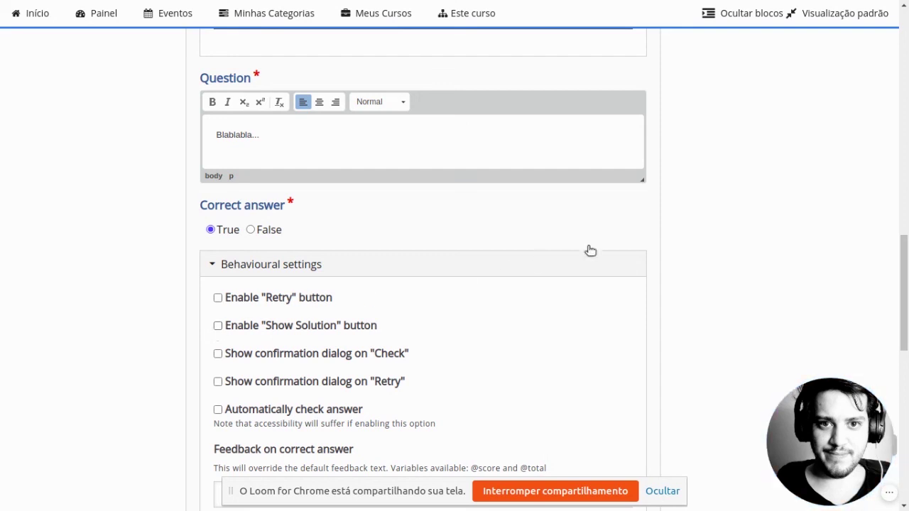
scroll(710, 253, down, 3)
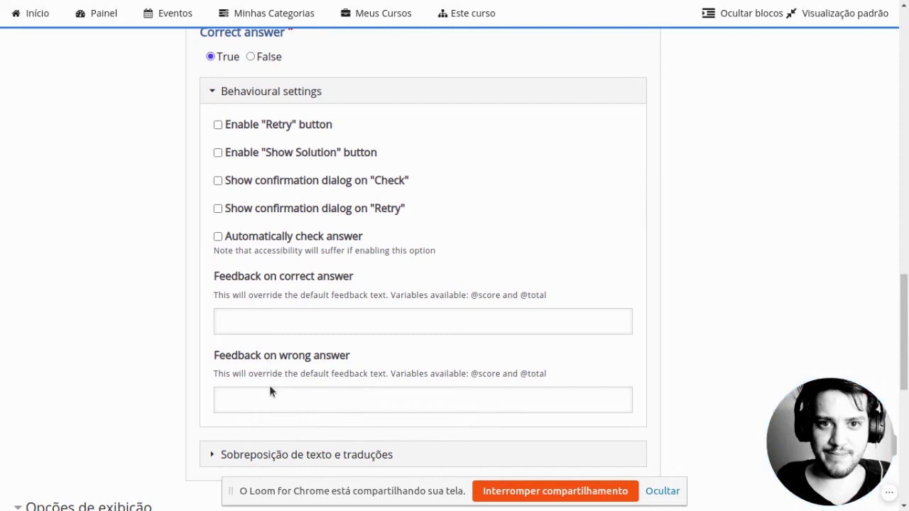
scroll(692, 240, down, 3)
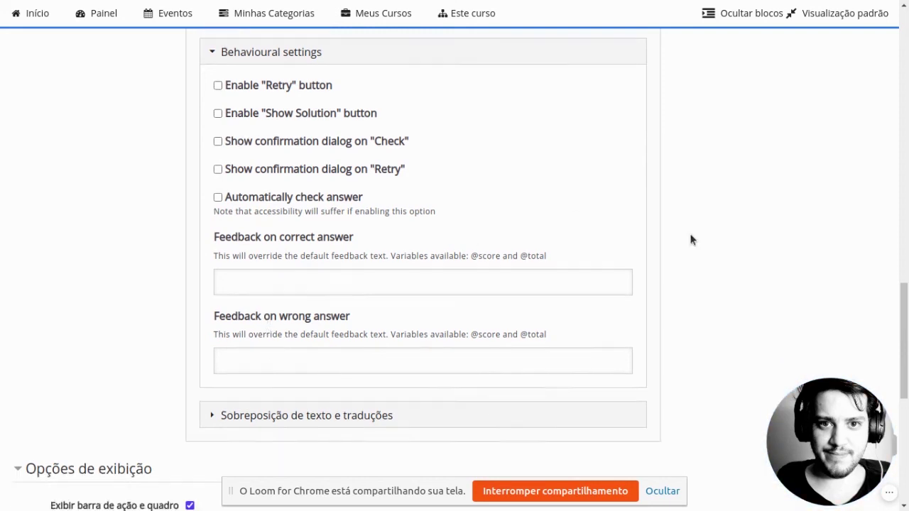